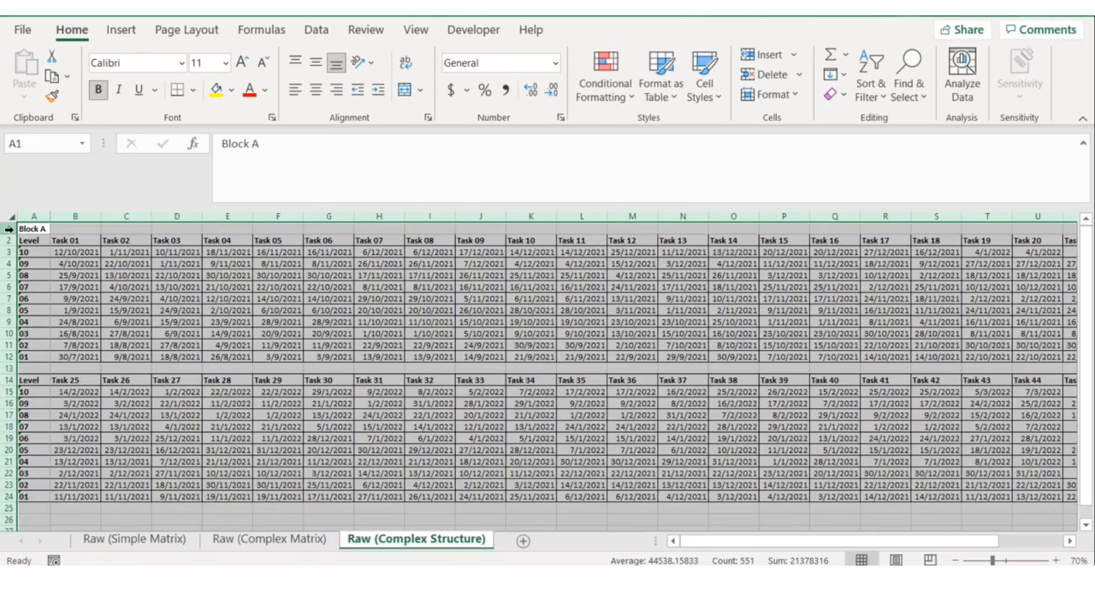
Examine the two stacked task blocks in rows 2–12 and 14–24 across all their columns.
left_click_drag(4, 239, 3, 358)
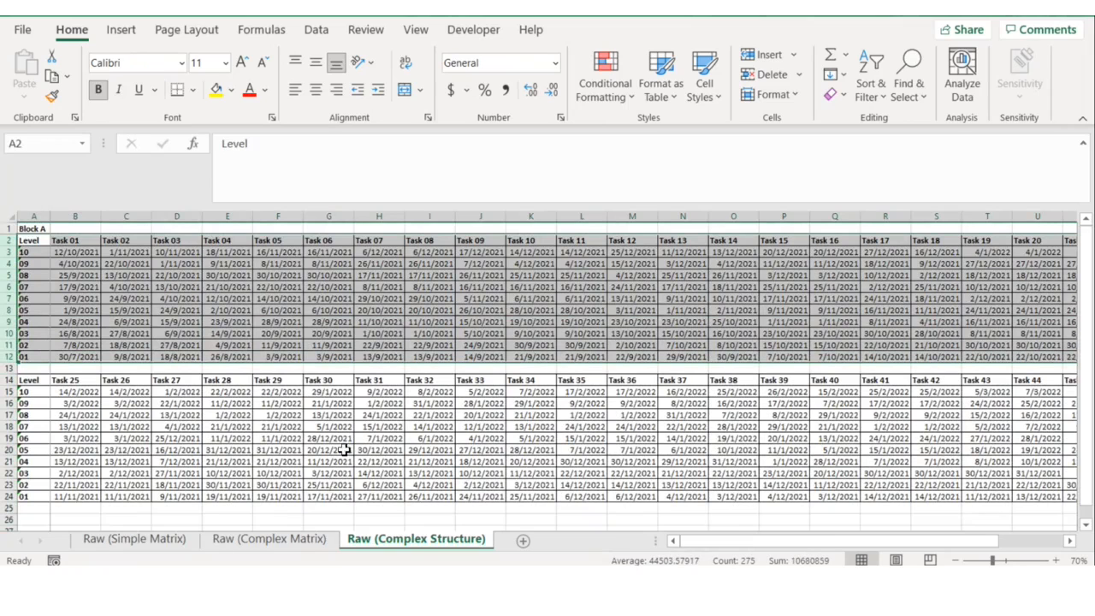
left_click_drag(722, 536, 556, 526)
left_click_drag(9, 380, 9, 495)
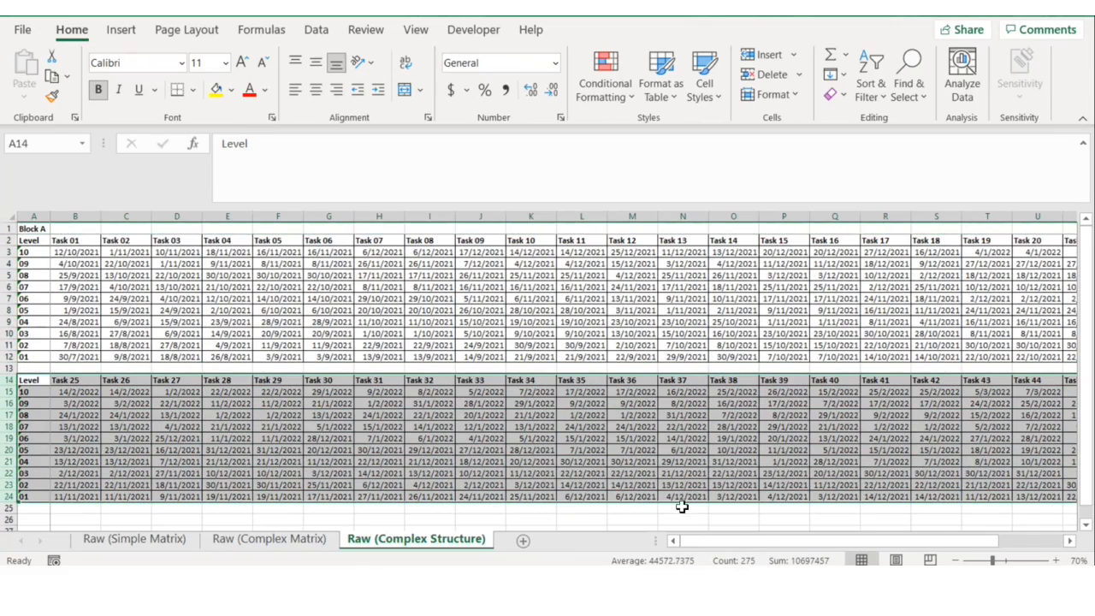
left_click_drag(729, 540, 758, 531)
Load the range A1:Y24 into Power Query as a table without headers.
left_click(37, 243)
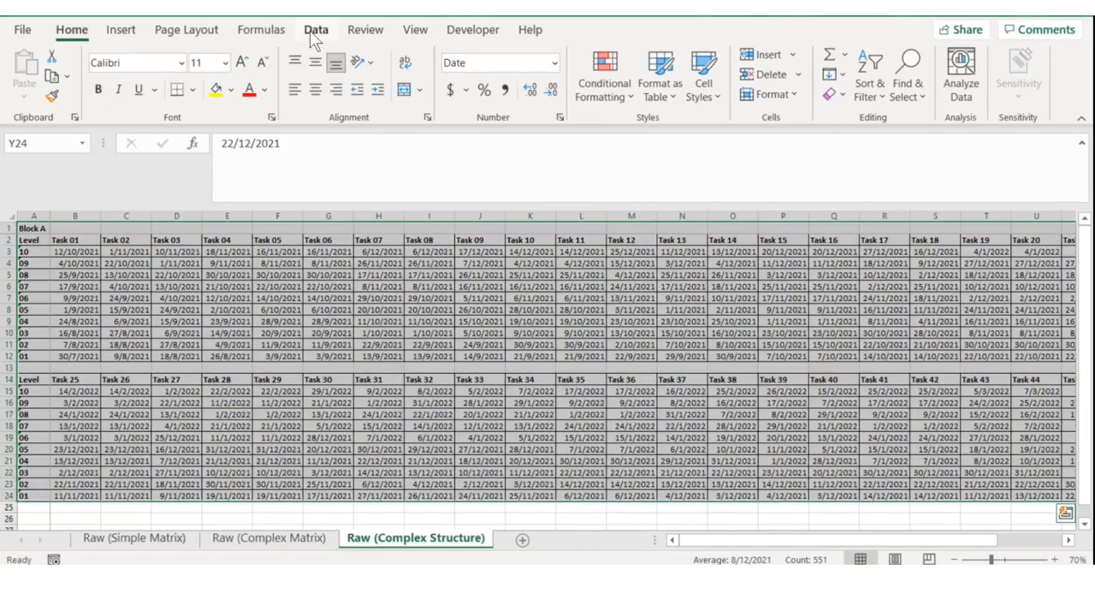
left_click(311, 31)
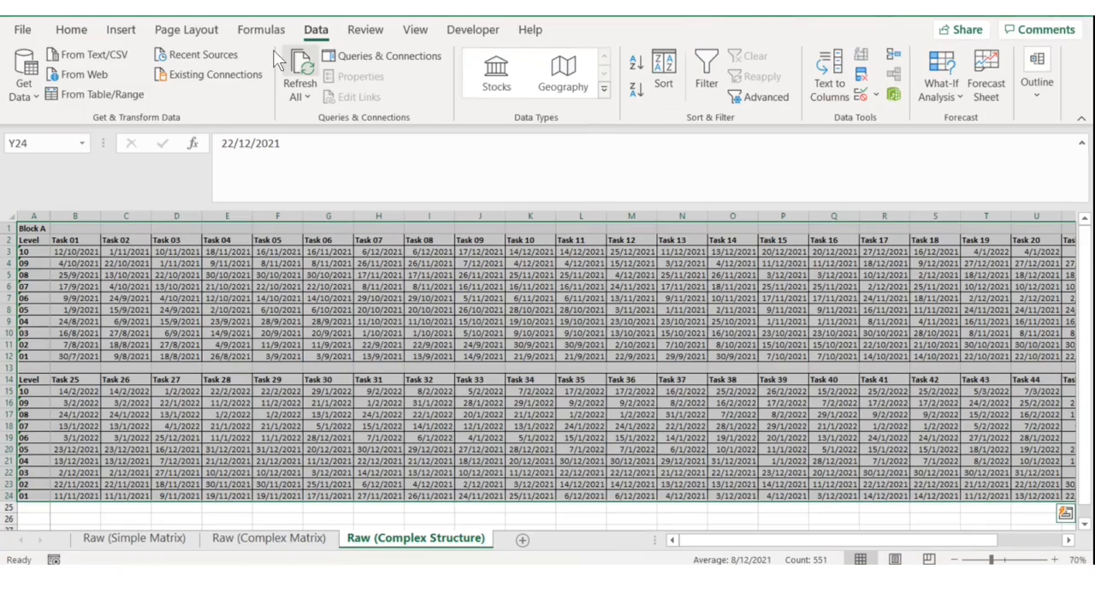
left_click(112, 91)
left_click(419, 517)
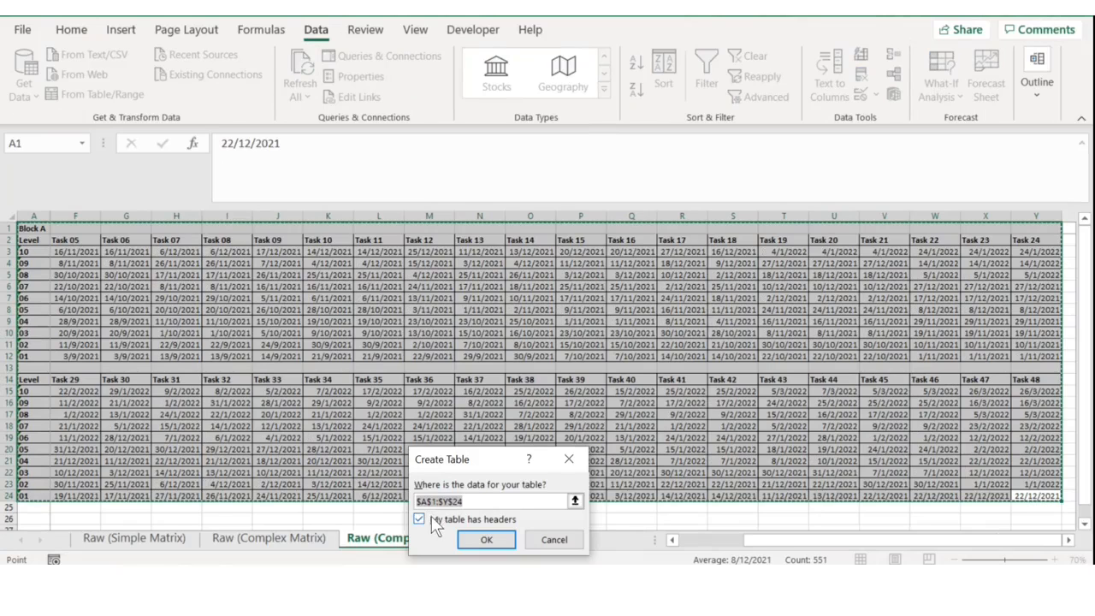
left_click(498, 537)
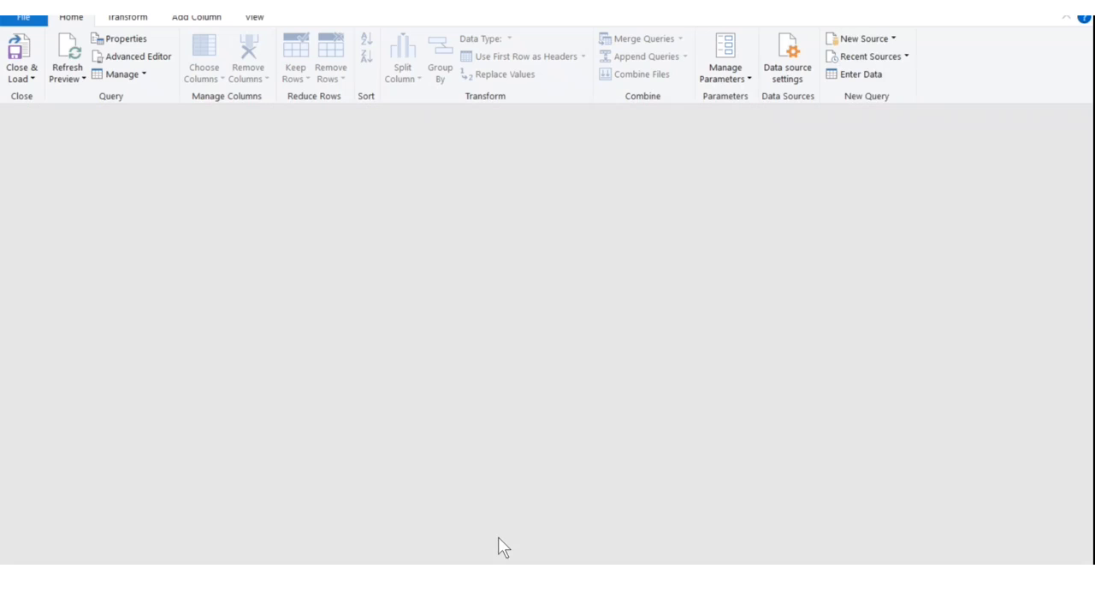
Set up a conditional column whose first clause outputs 1 when Column2 equals "Task 01".
left_click(247, 174)
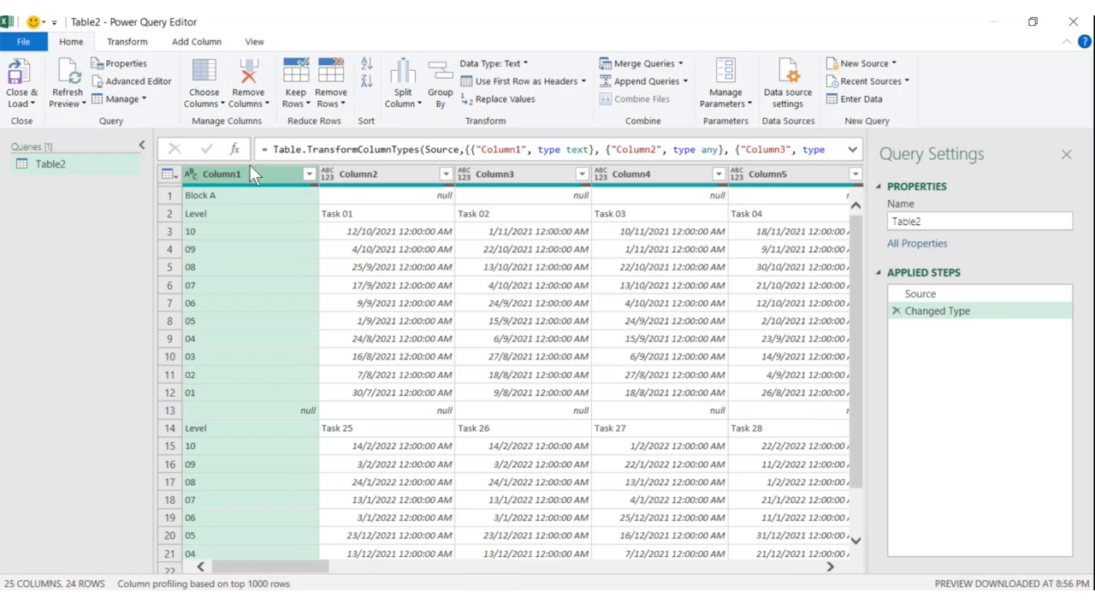
left_click(194, 41)
left_click(197, 61)
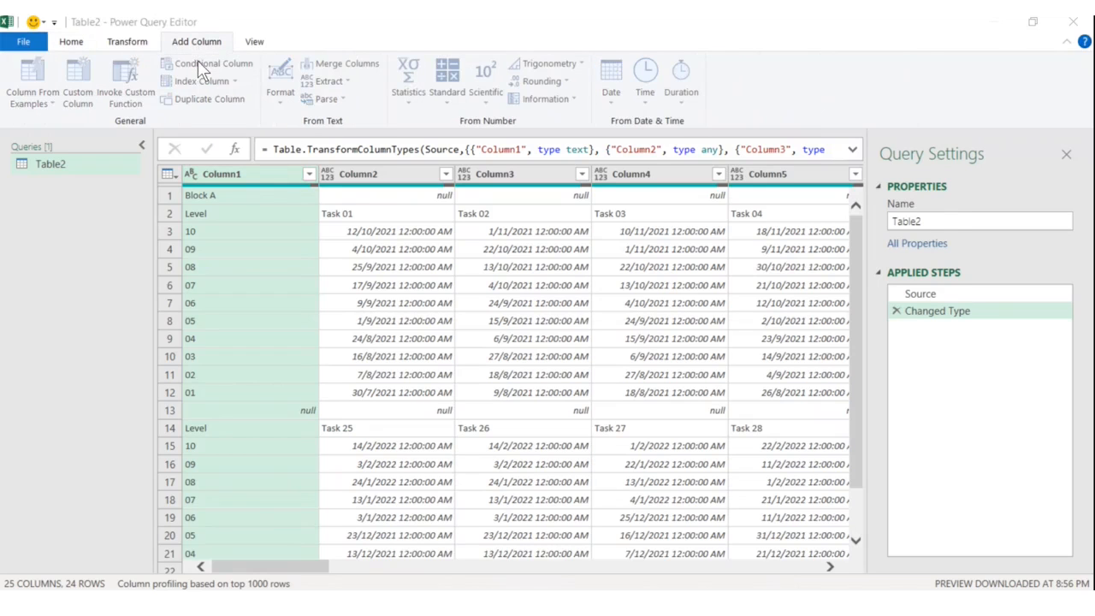
left_click_drag(338, 157, 446, 257)
left_click(362, 399)
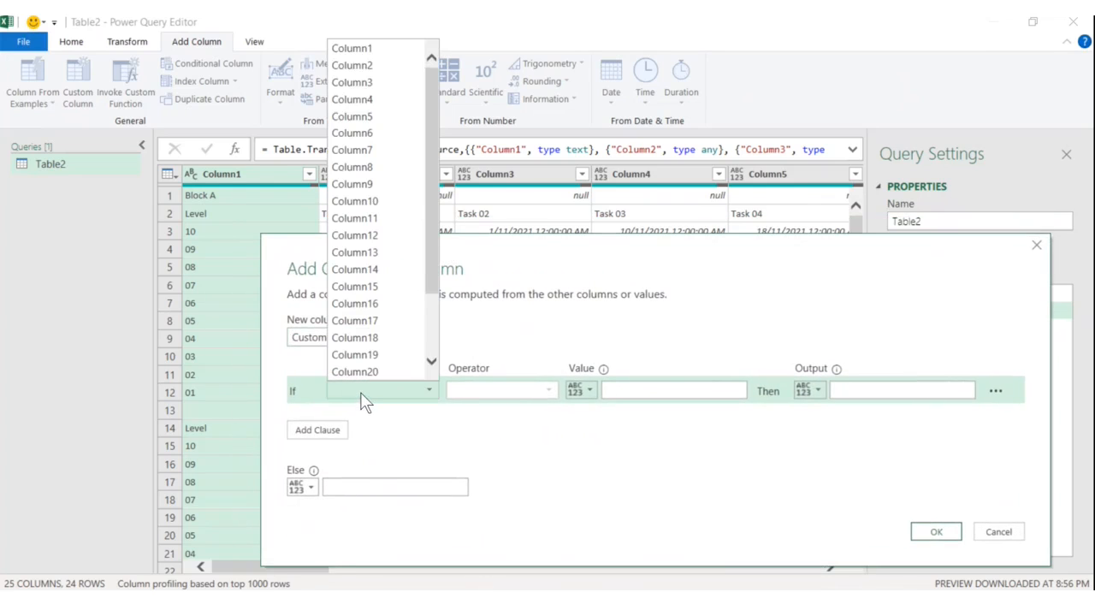
left_click(371, 62)
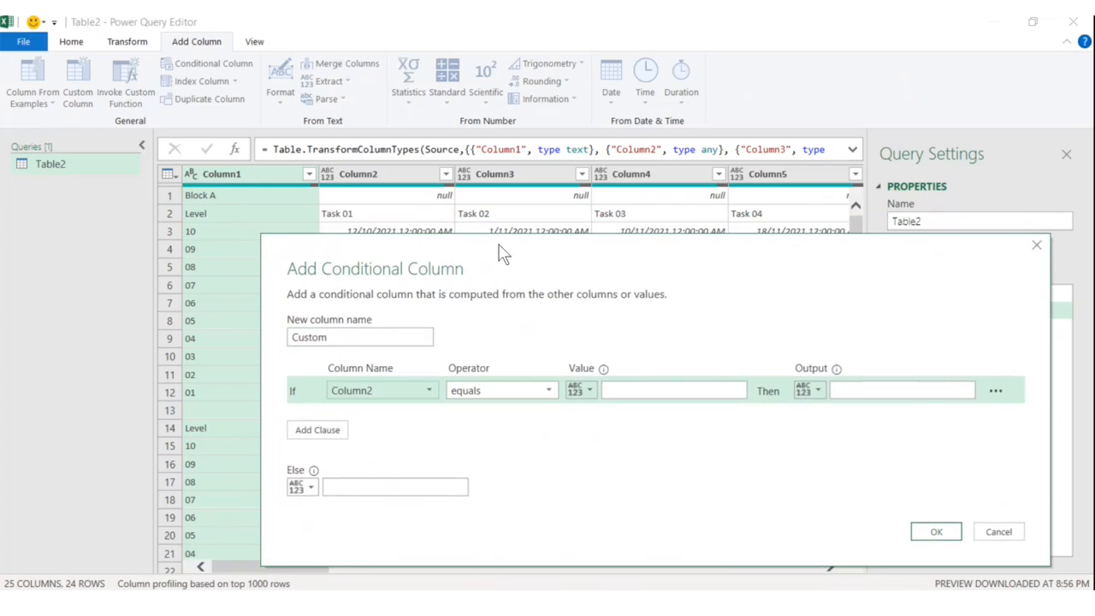
left_click(632, 385)
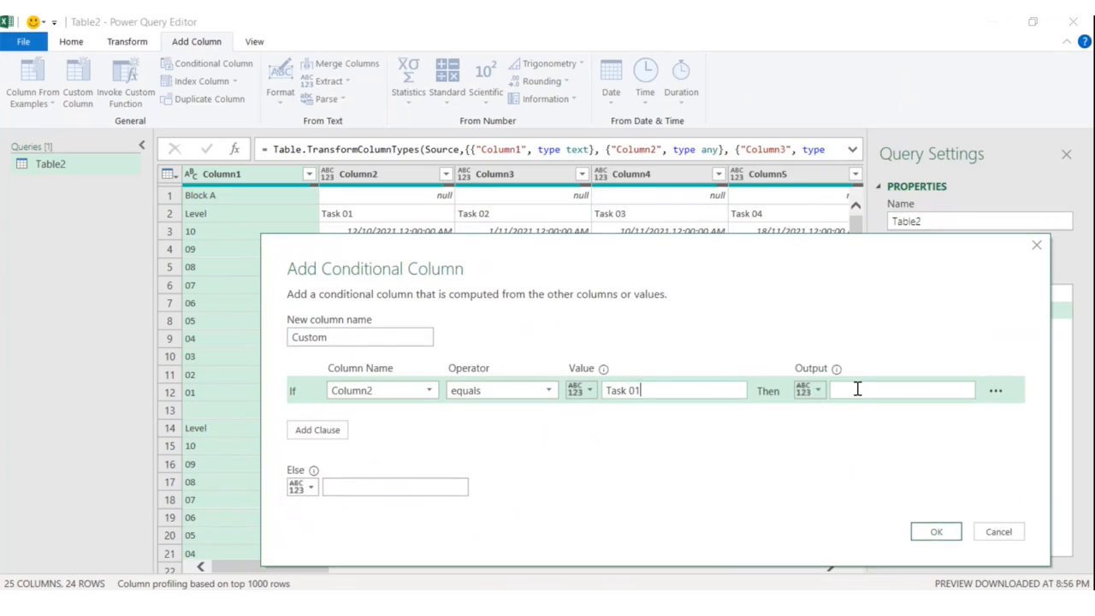
type("1")
Add an else-if clause outputting 2 when Column2 equals "Task 25", and create the conditional column.
left_click(312, 429)
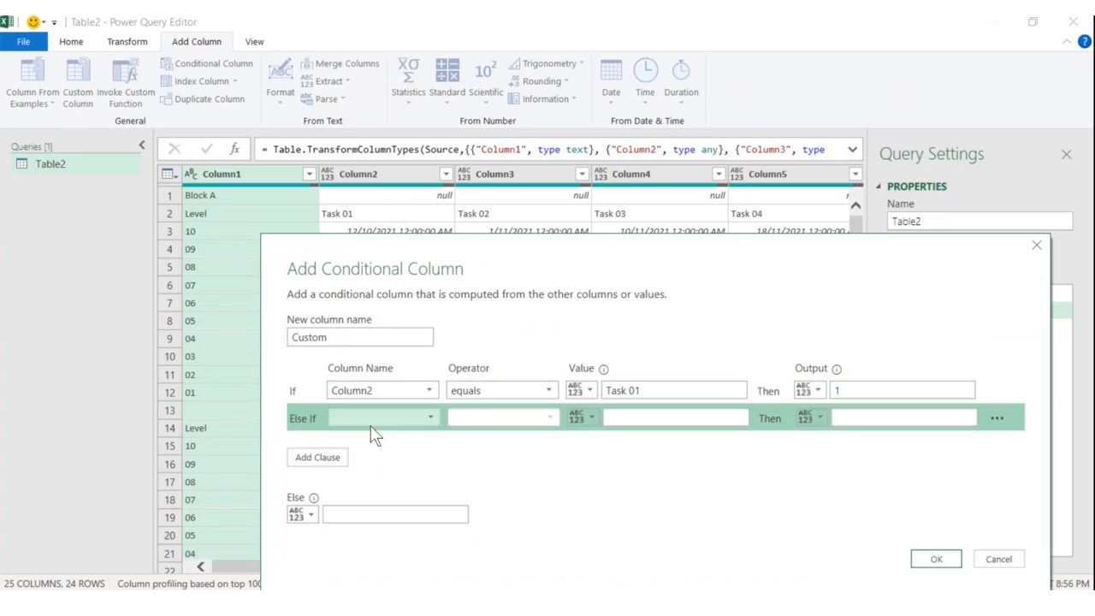
left_click(430, 418)
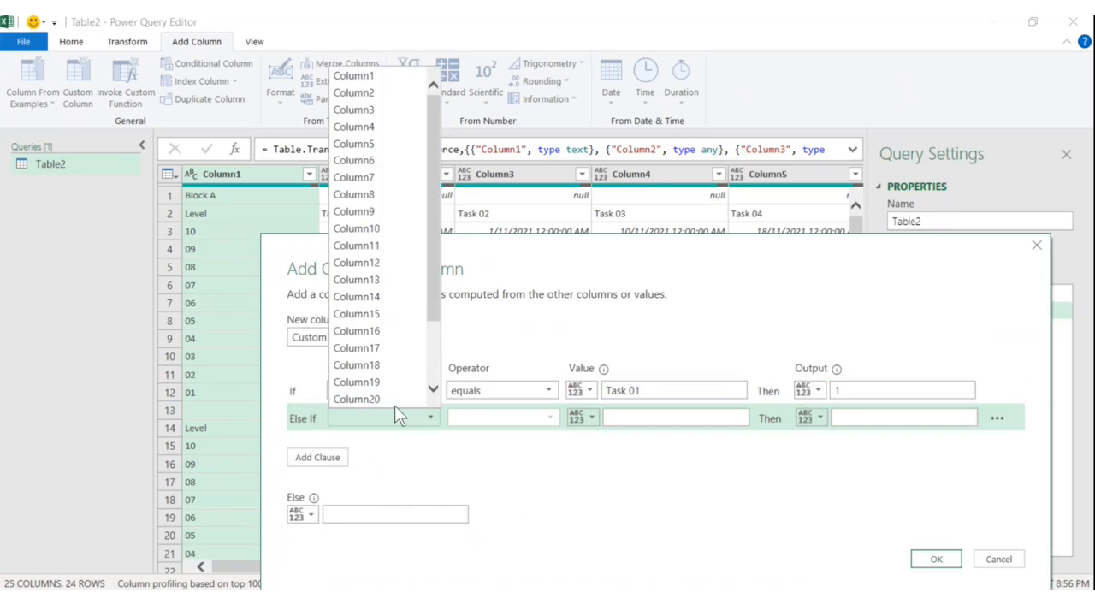
left_click(358, 93)
left_click(619, 419)
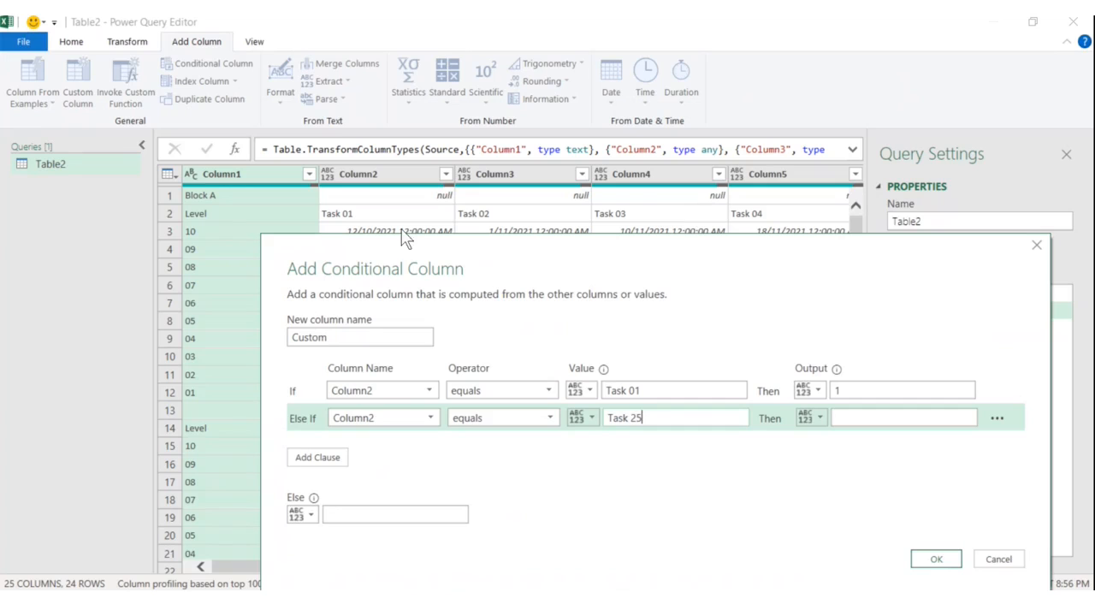
left_click_drag(277, 247, 235, 196)
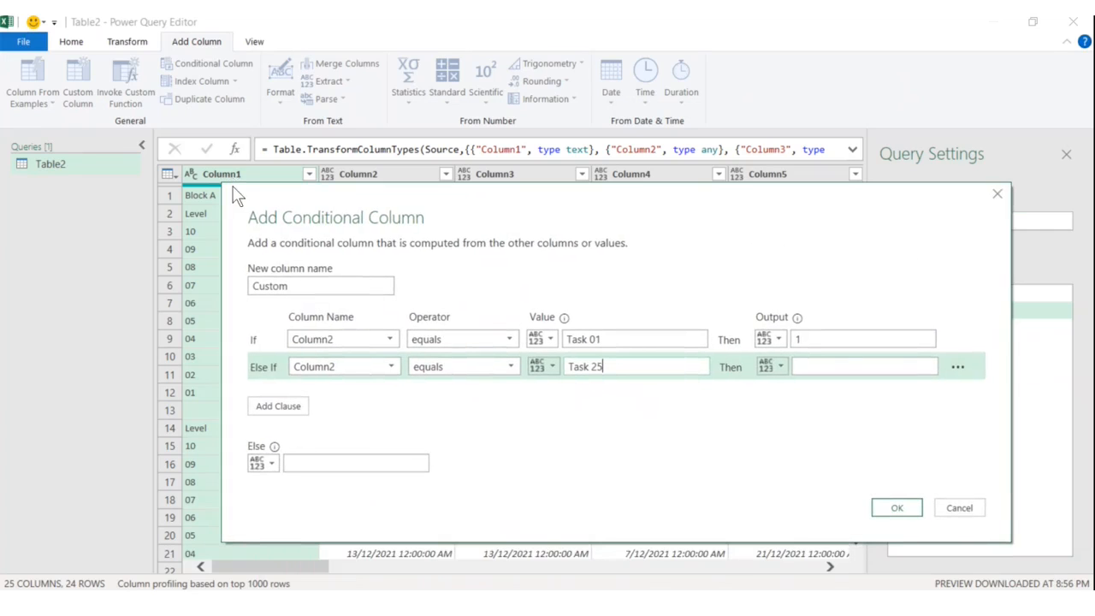
left_click(848, 365)
left_click(897, 508)
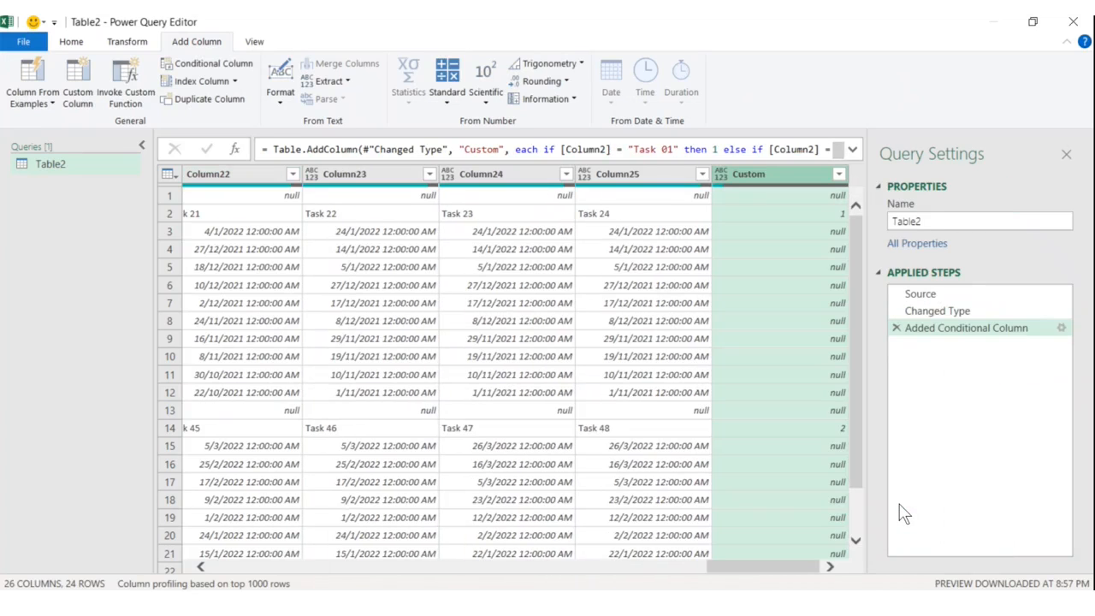
Move the Custom column to the beginning of the table and delete the Changed Type query step.
right_click(774, 170)
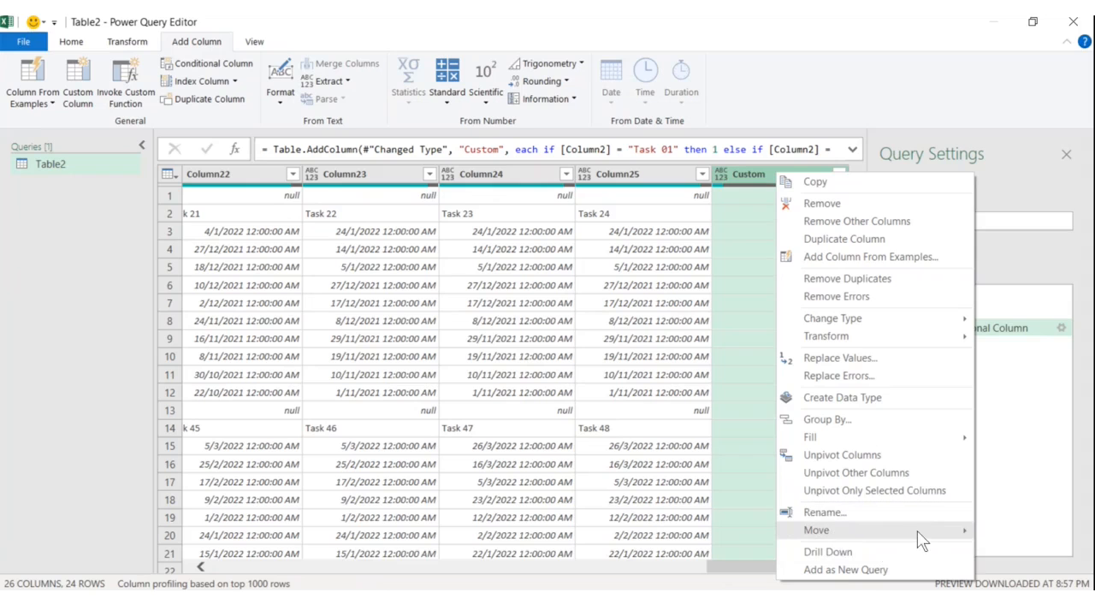
mouse_move(918, 531)
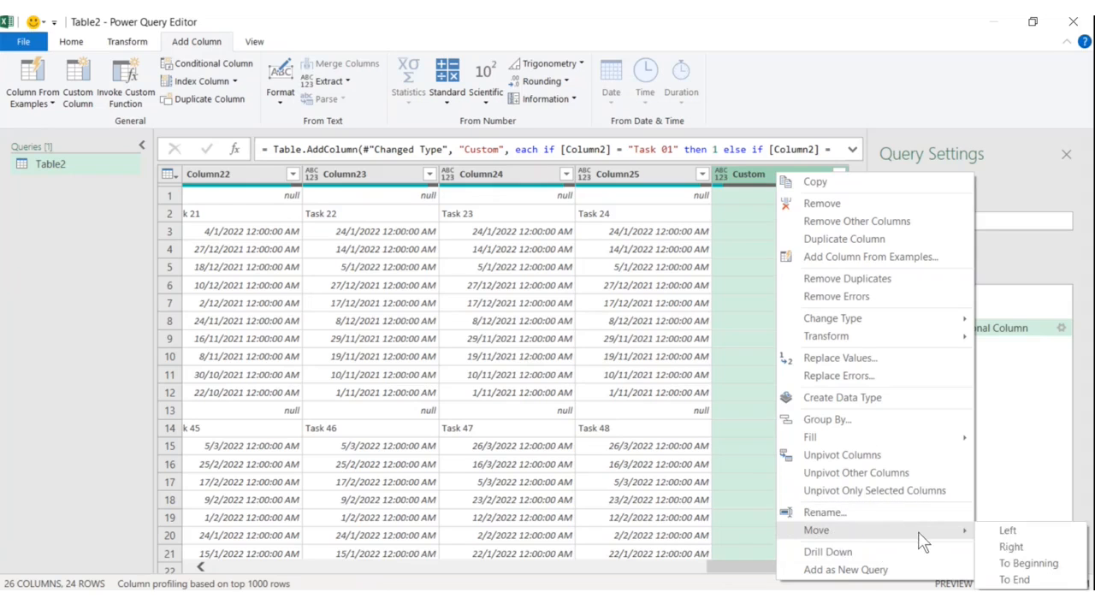
left_click(1026, 567)
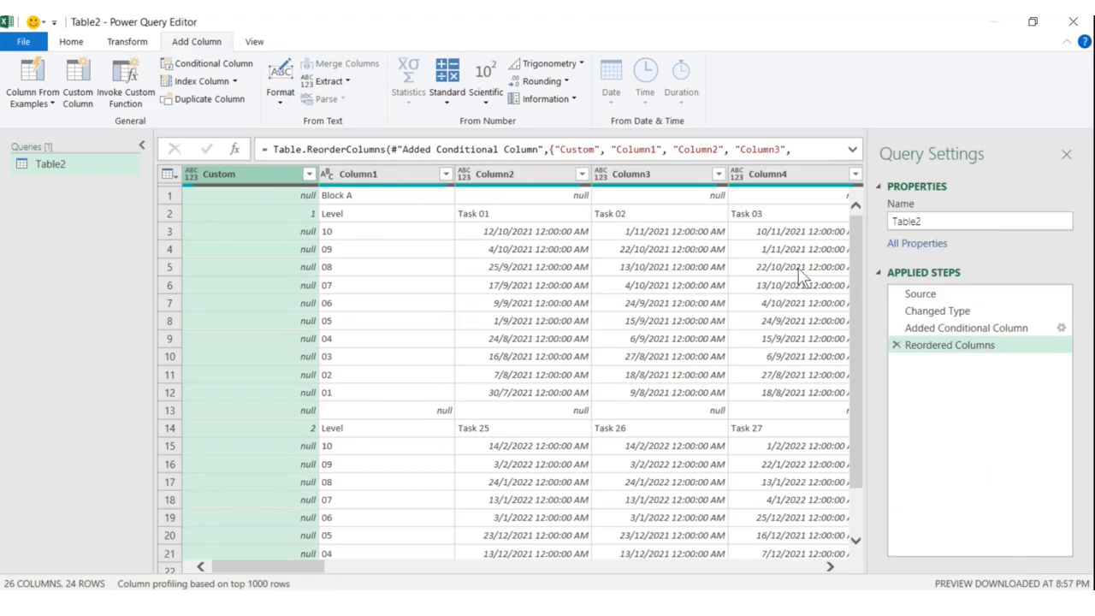
left_click(896, 310)
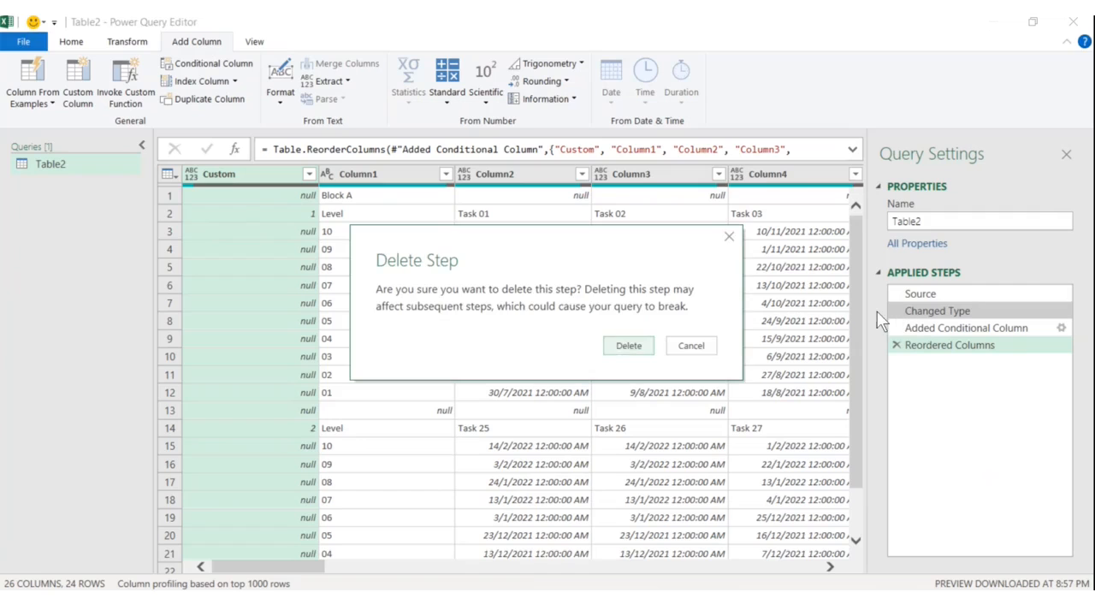
left_click(631, 347)
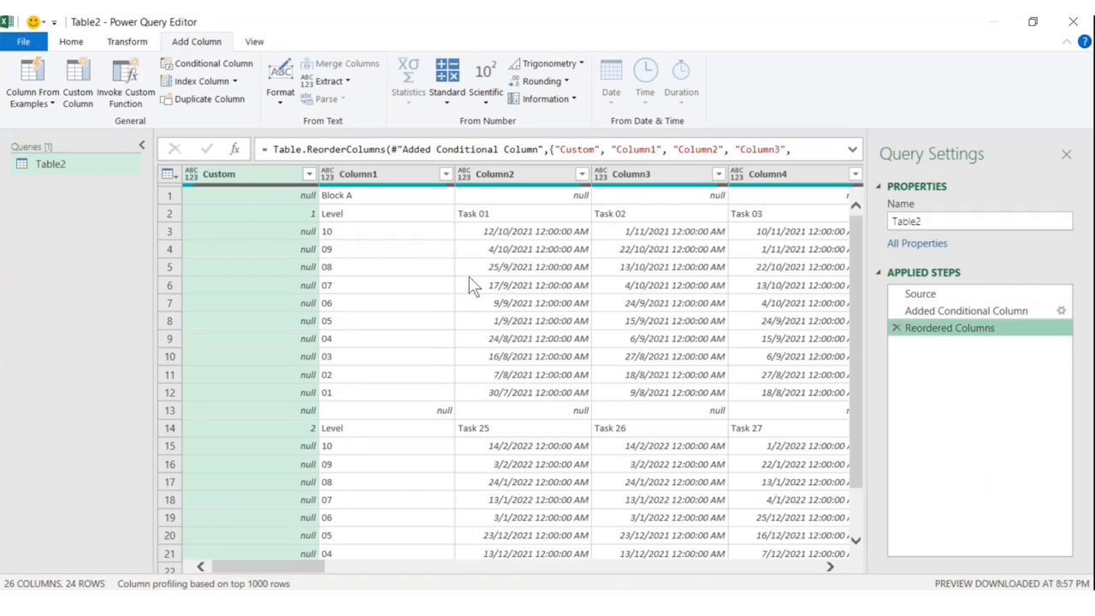
Fill the Custom column's values down over the null cells.
left_click(314, 175)
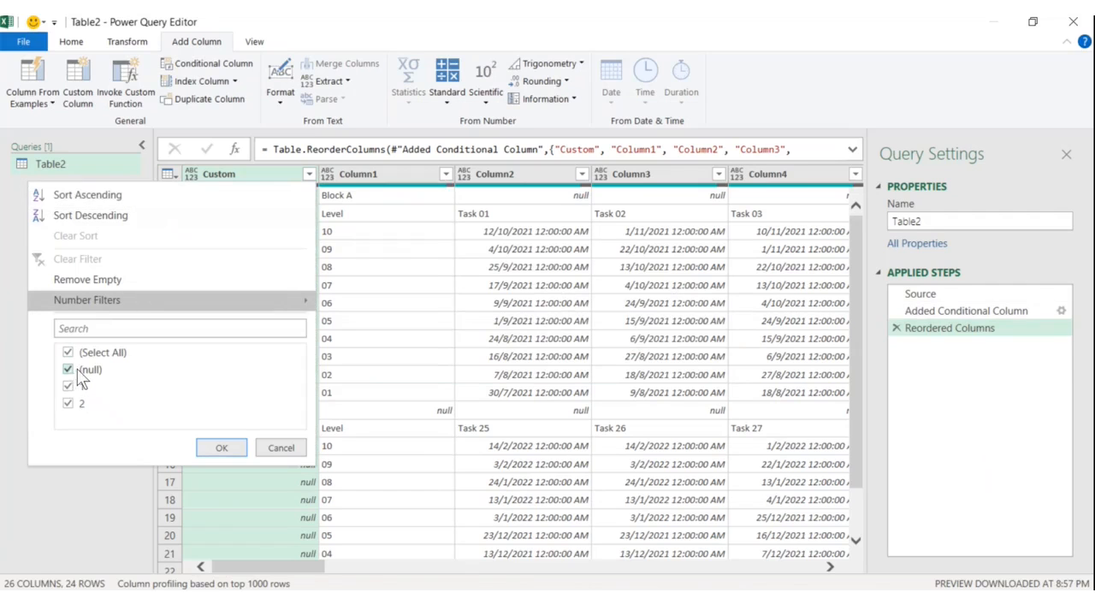
left_click(280, 448)
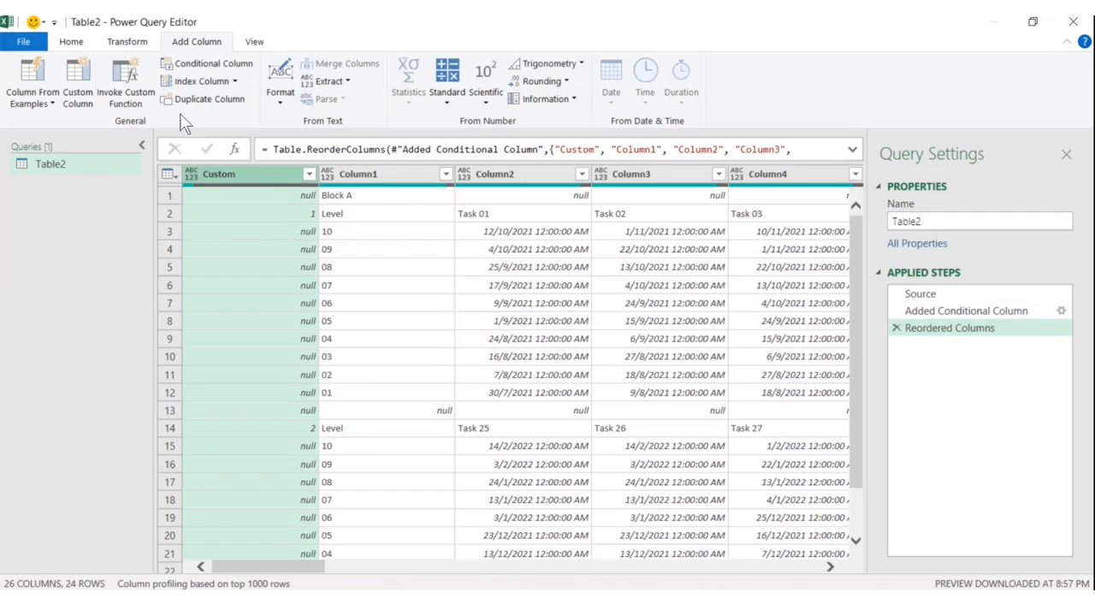
left_click(72, 43)
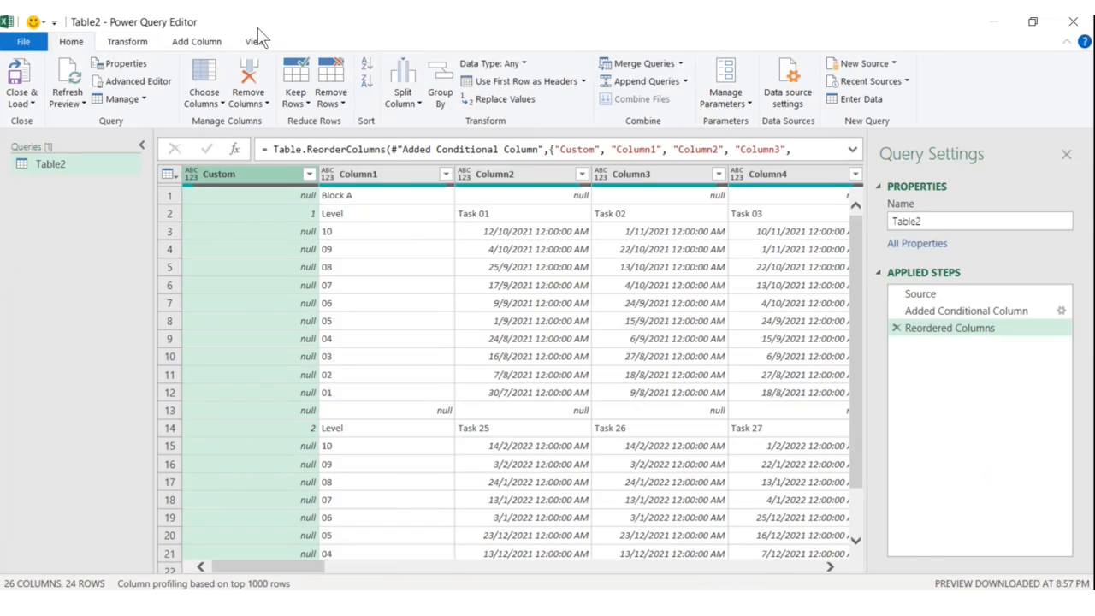
left_click(128, 41)
left_click(292, 81)
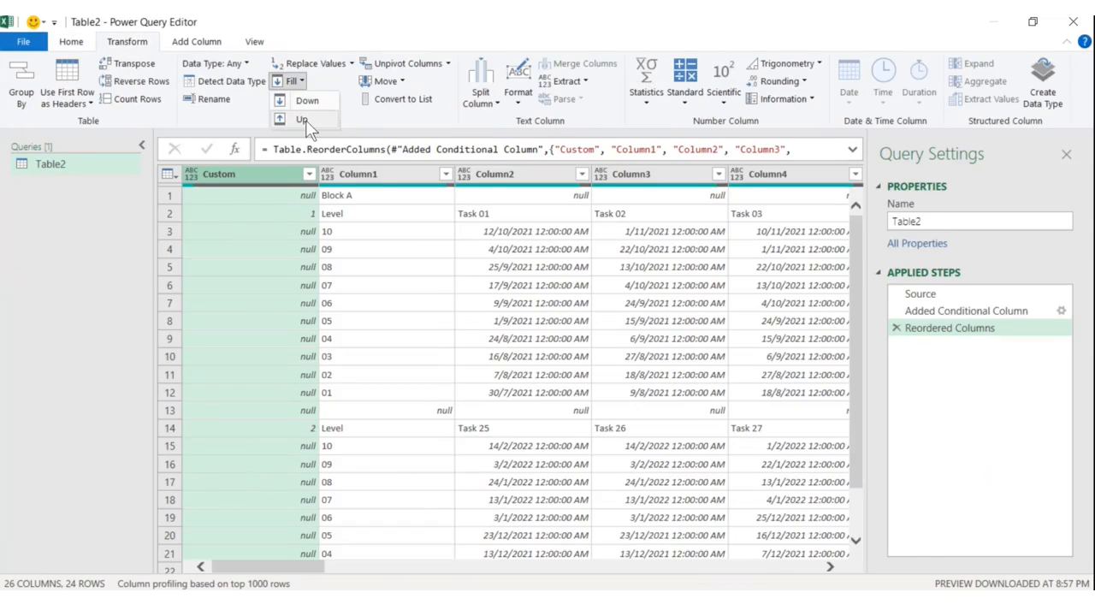
left_click(307, 101)
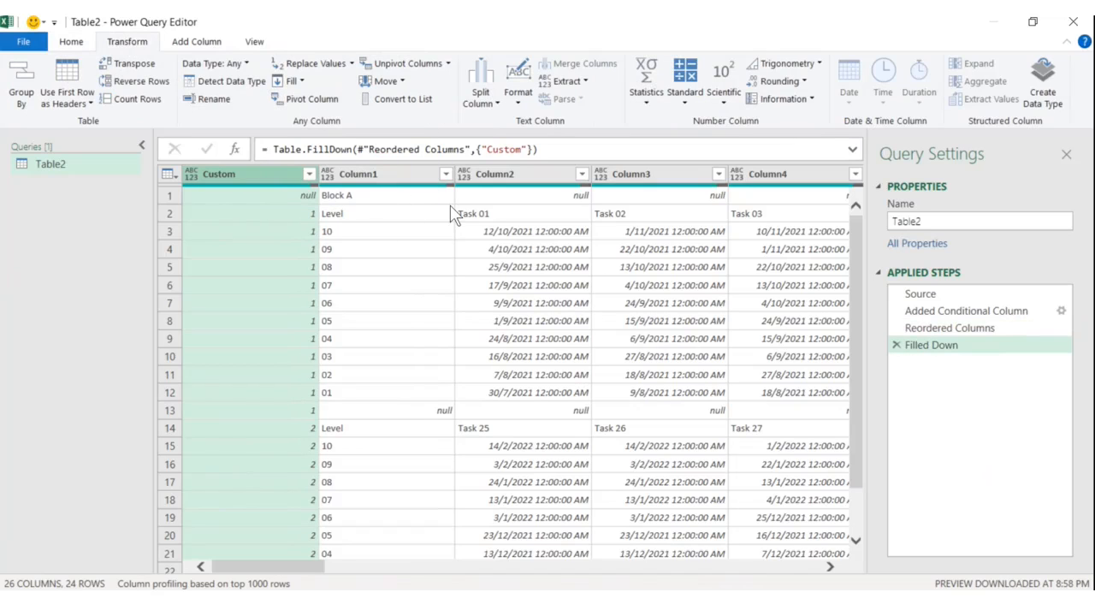
Filter Column1 to exclude the null and "Block A" rows.
left_click(447, 172)
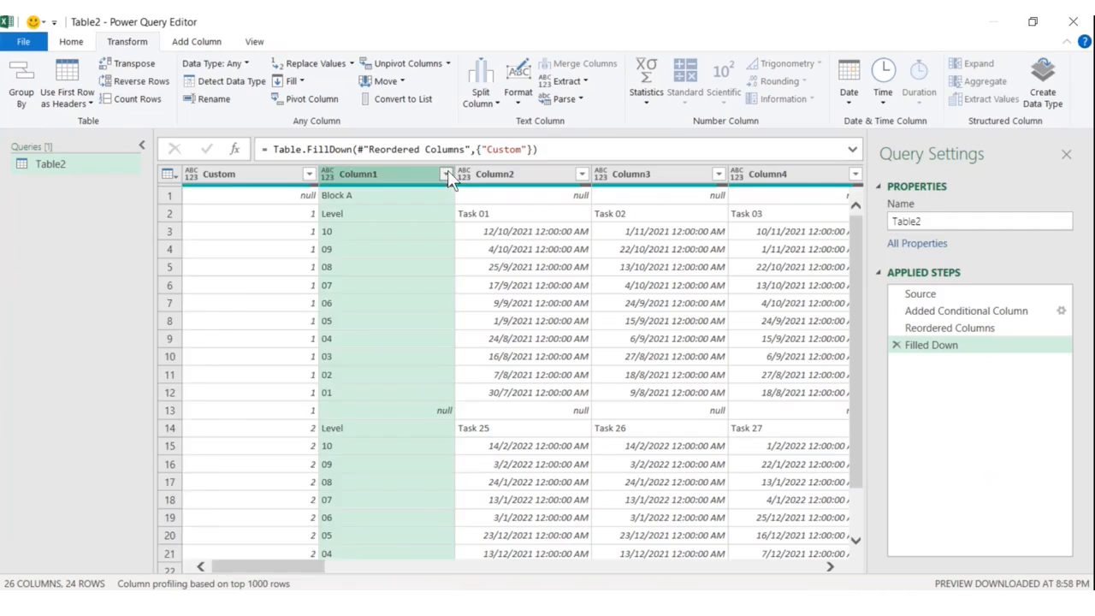
left_click(205, 370)
left_click_drag(439, 391, 438, 419)
left_click(219, 525)
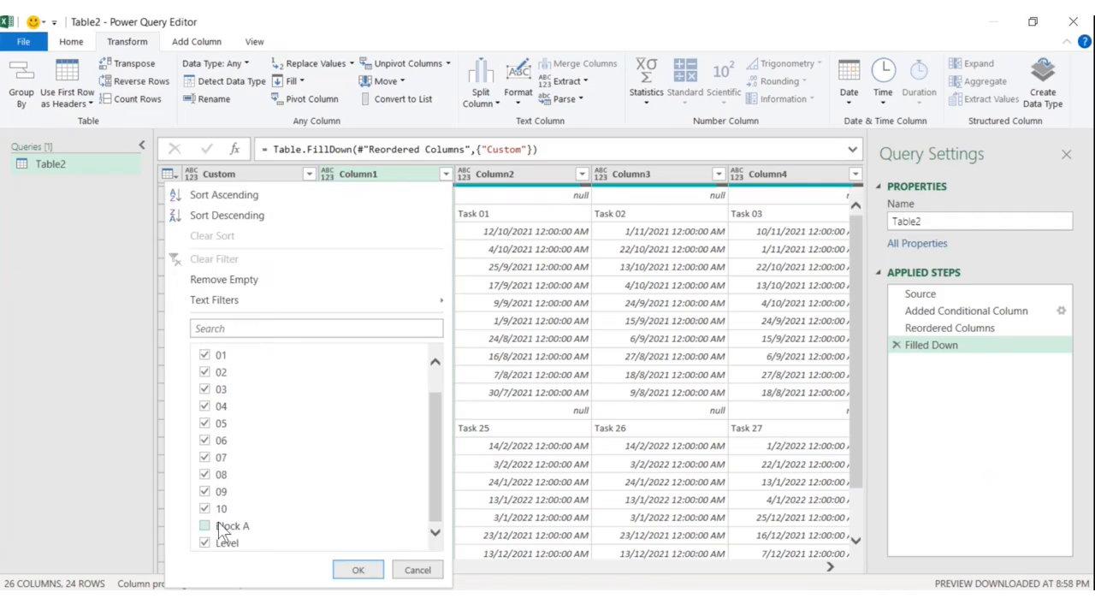
left_click(366, 570)
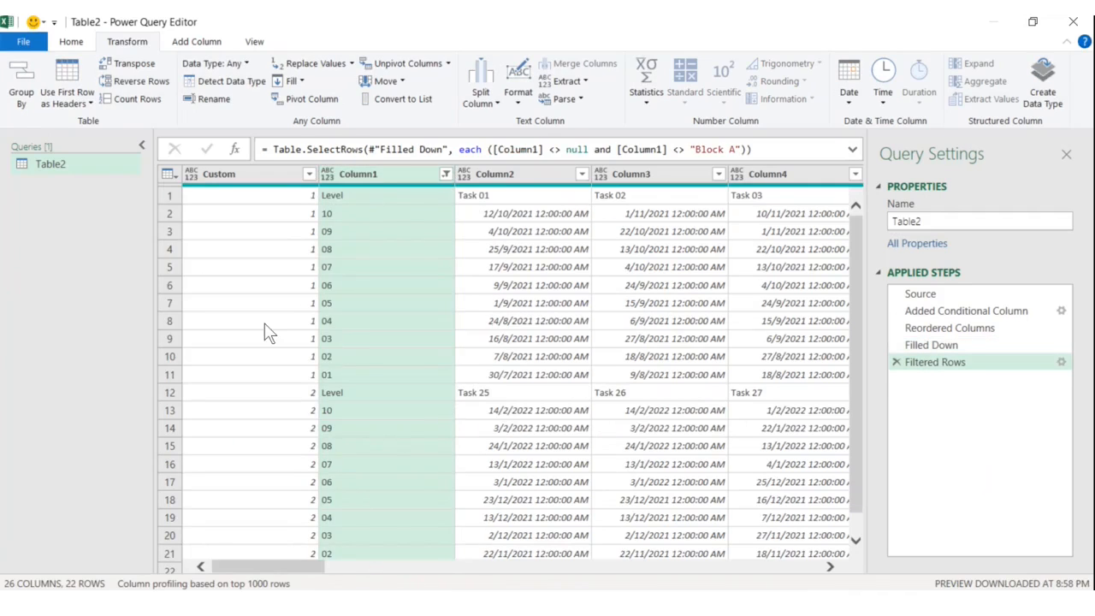
Keep only the rows whose Custom value is 1 and remove the Custom column.
left_click(263, 177)
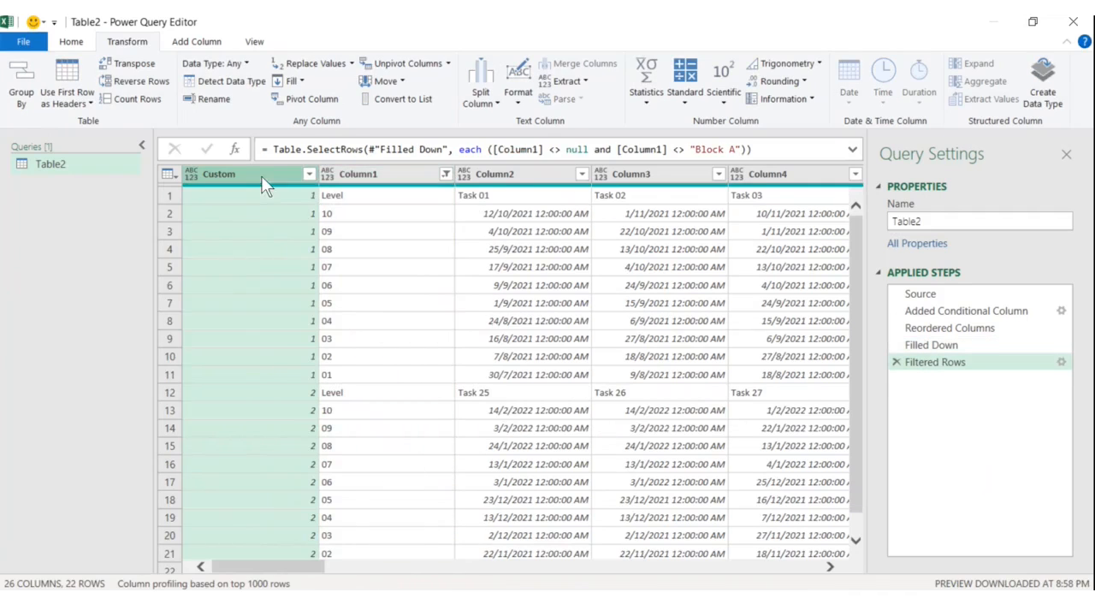
left_click(309, 174)
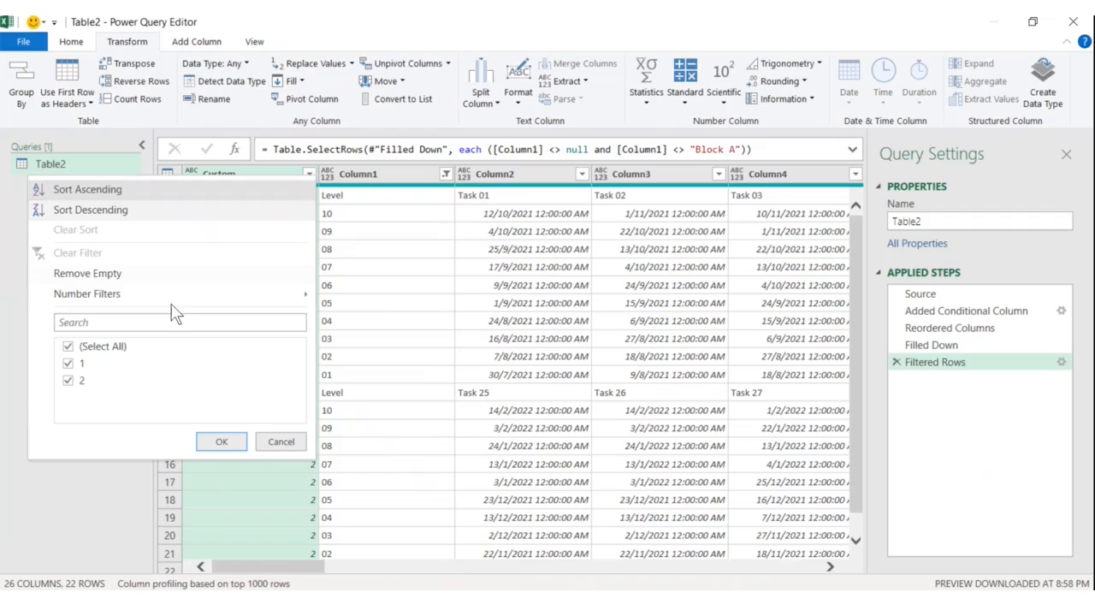
left_click(68, 347)
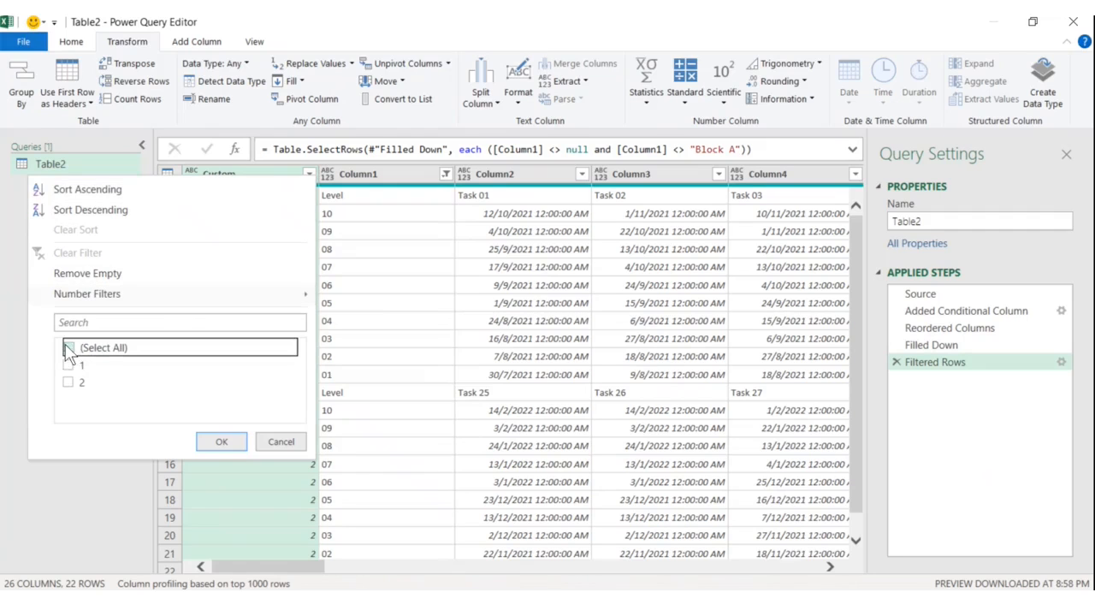
left_click(70, 364)
left_click(222, 441)
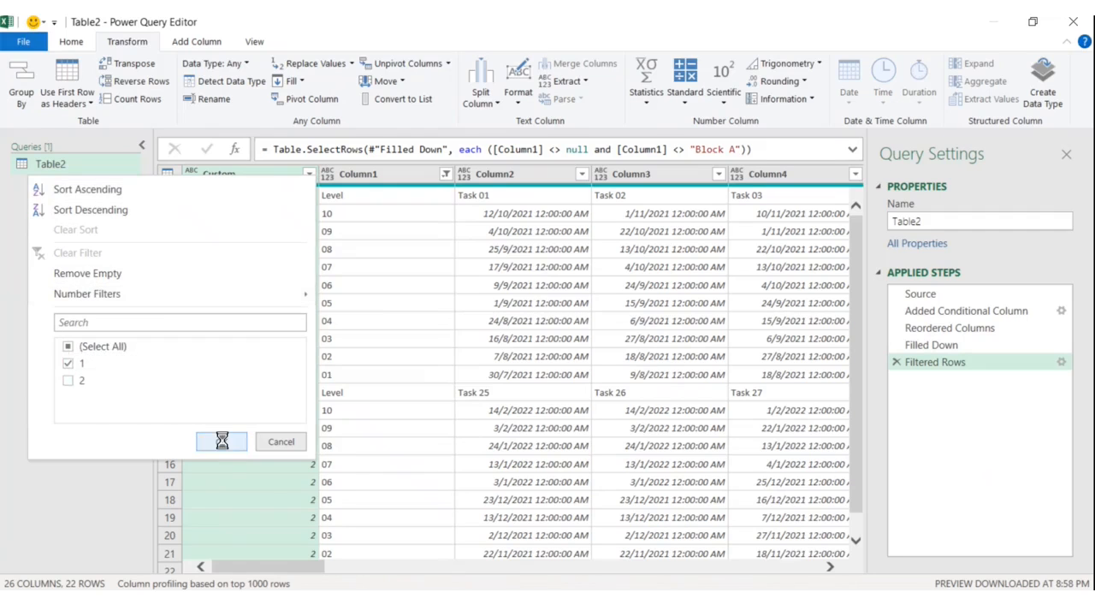
right_click(284, 176)
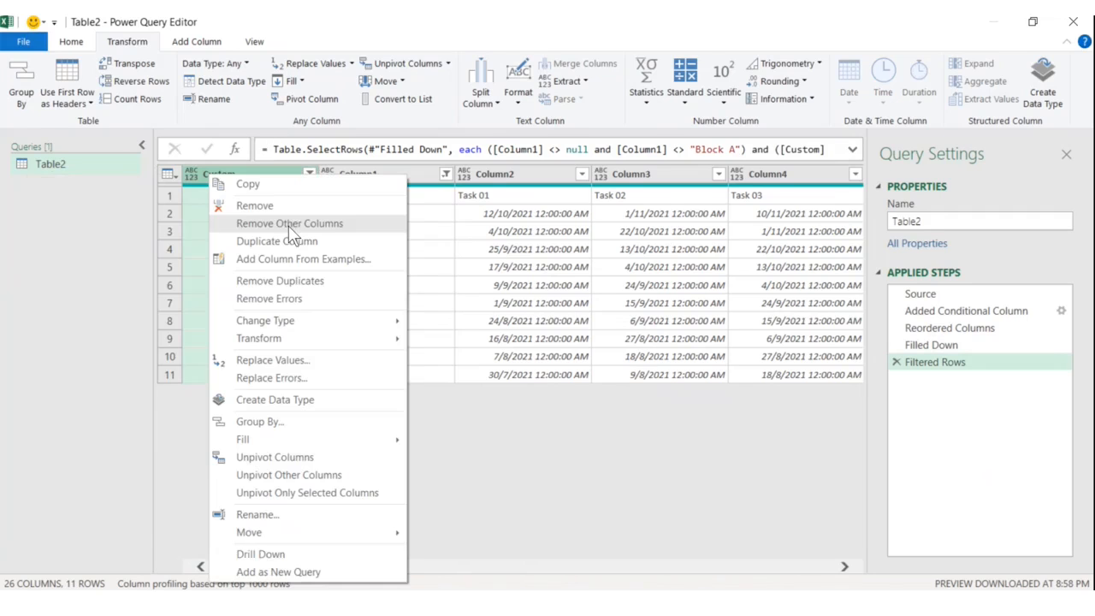
left_click(272, 207)
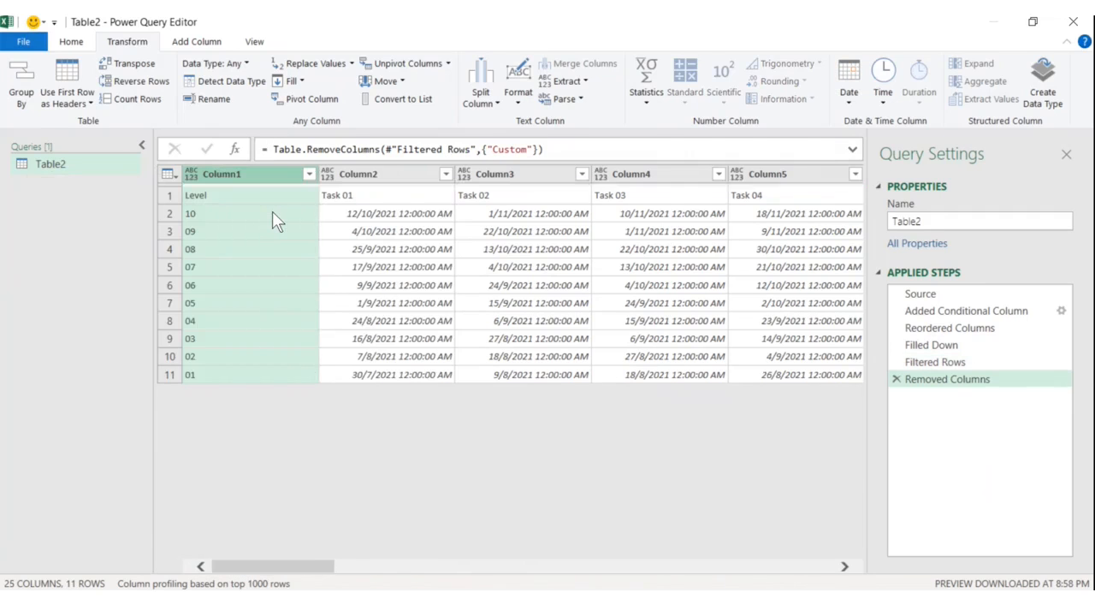
Promote the table's first row to column headers and unpivot all columns other than Level.
left_click(260, 195)
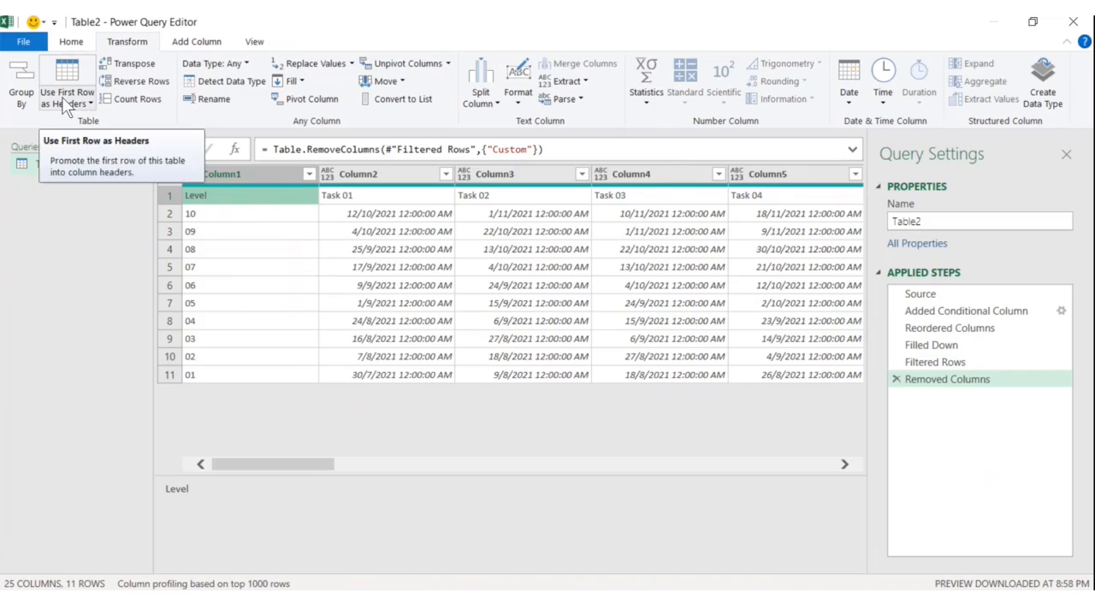
left_click(75, 72)
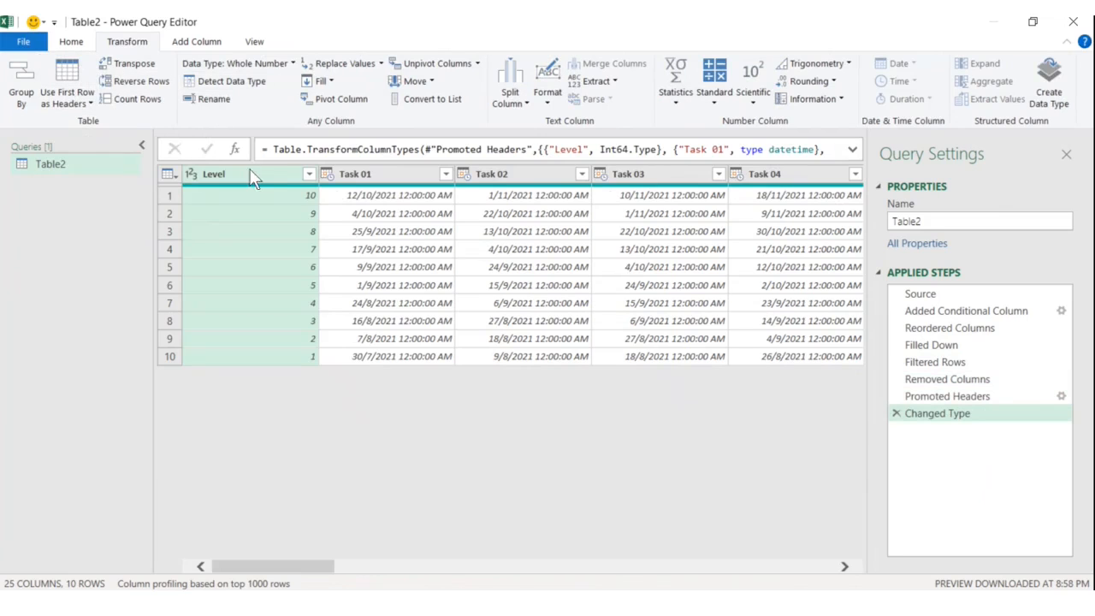
right_click(253, 182)
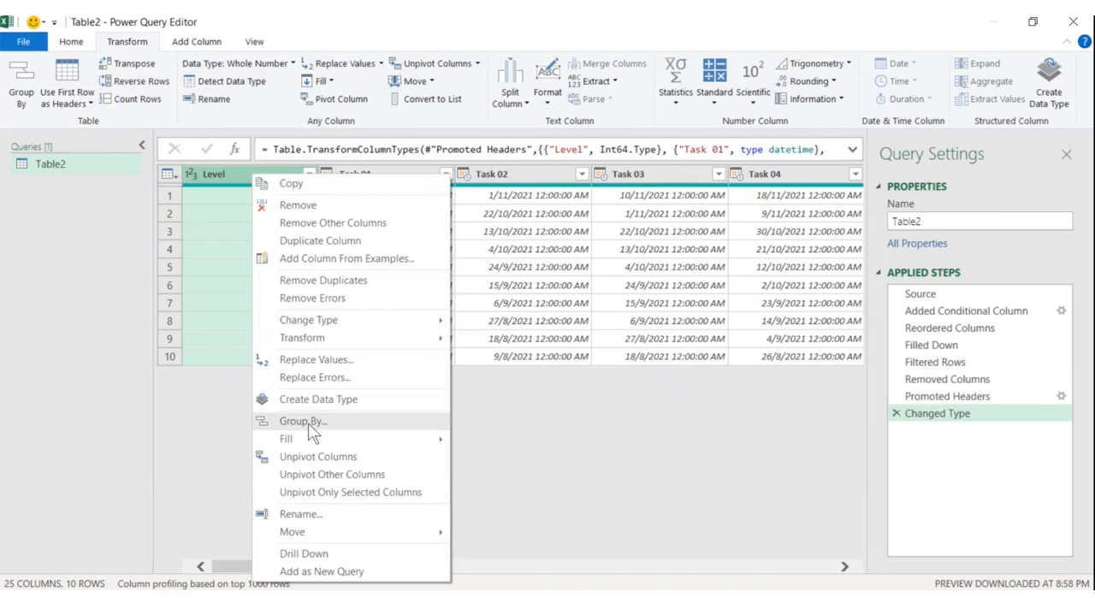
left_click(330, 473)
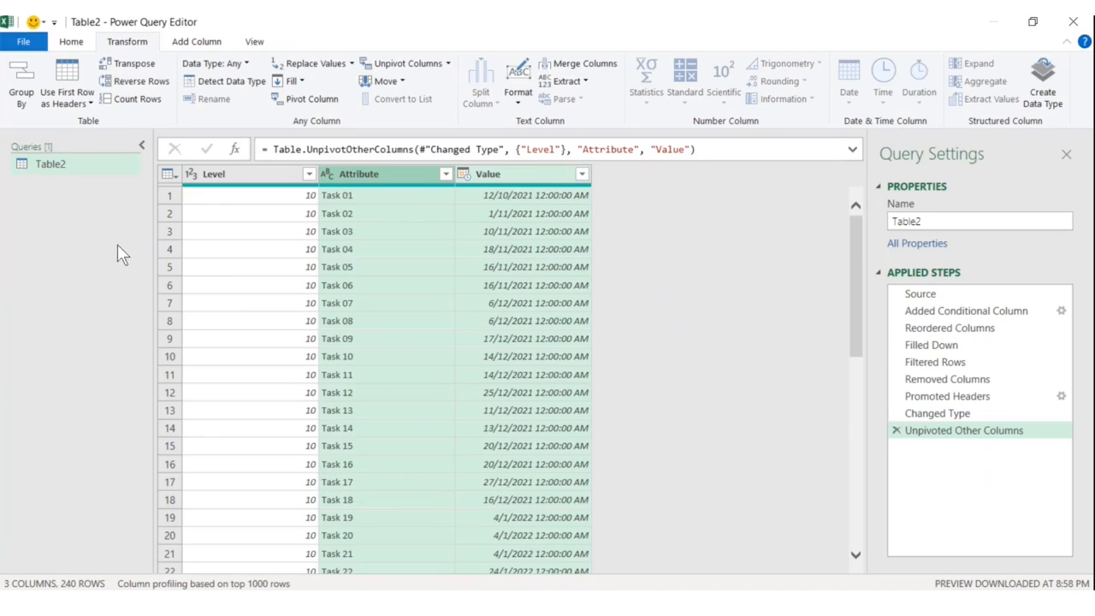
Rename the Table2 query as Top and delete its Changed Type step.
double_click(61, 164)
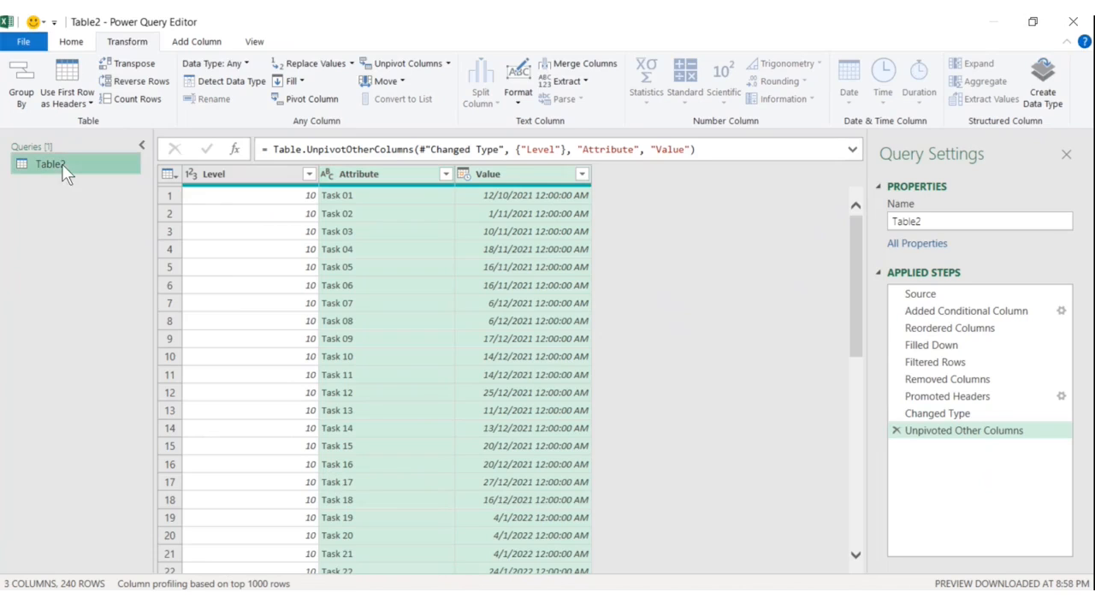
type("Top")
key("Return")
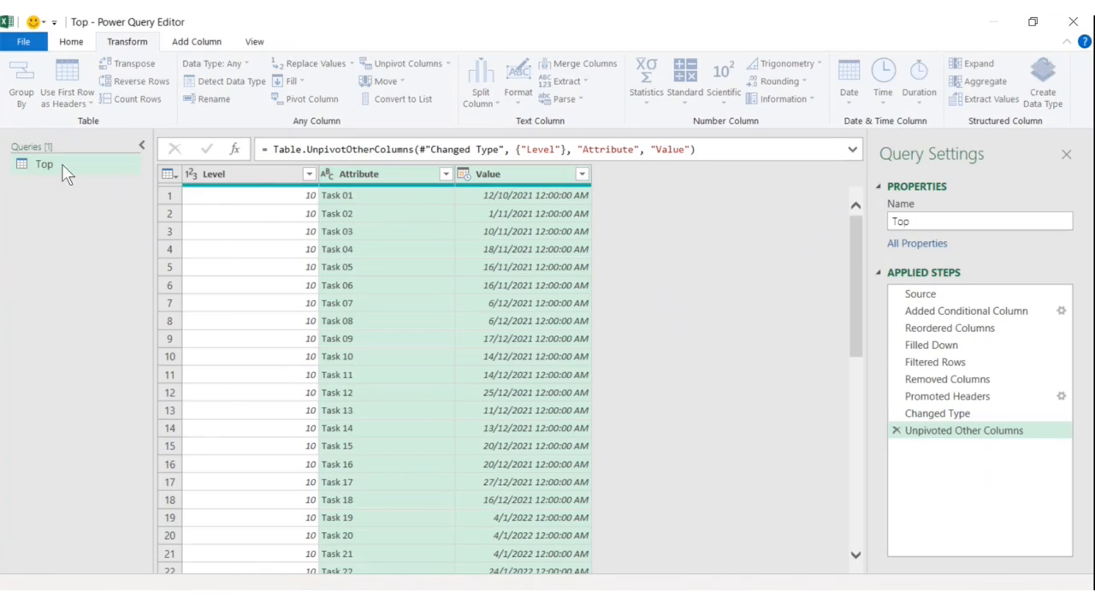
right_click(66, 170)
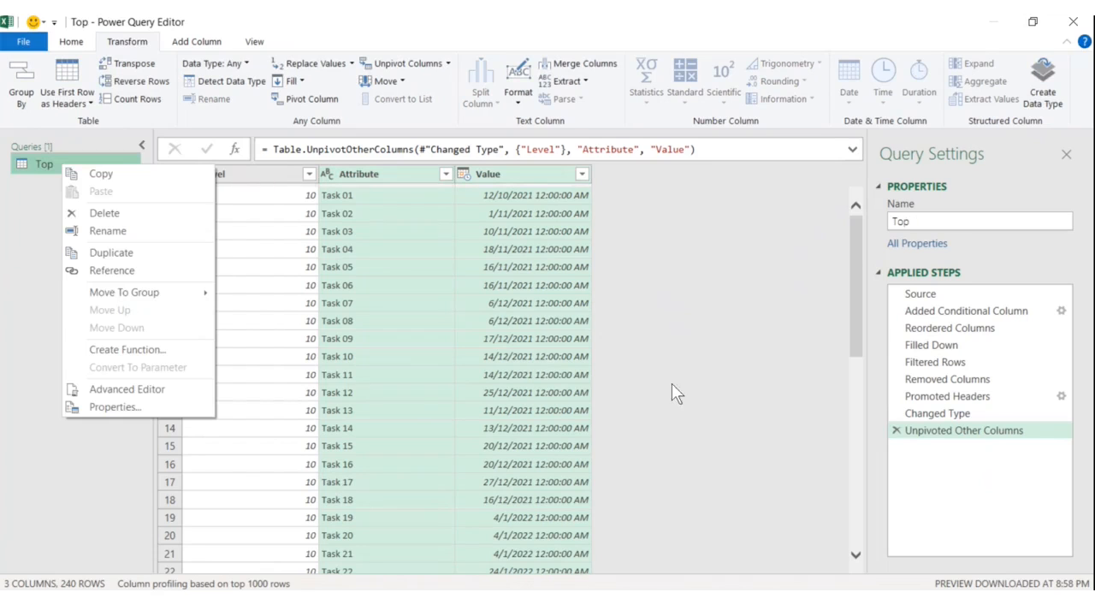
left_click(761, 411)
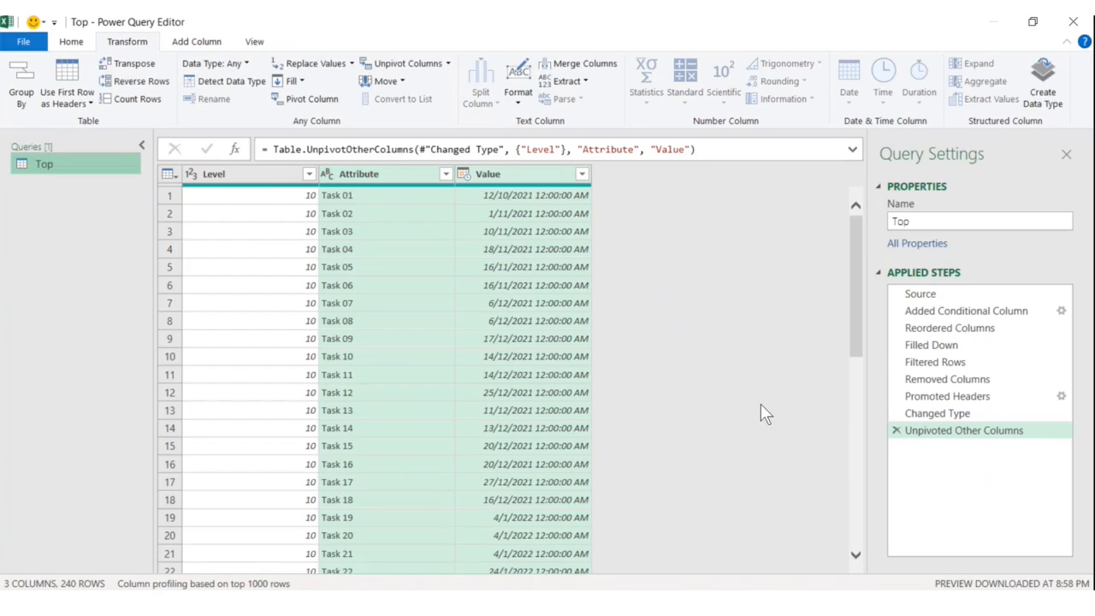
left_click(895, 413)
left_click(628, 345)
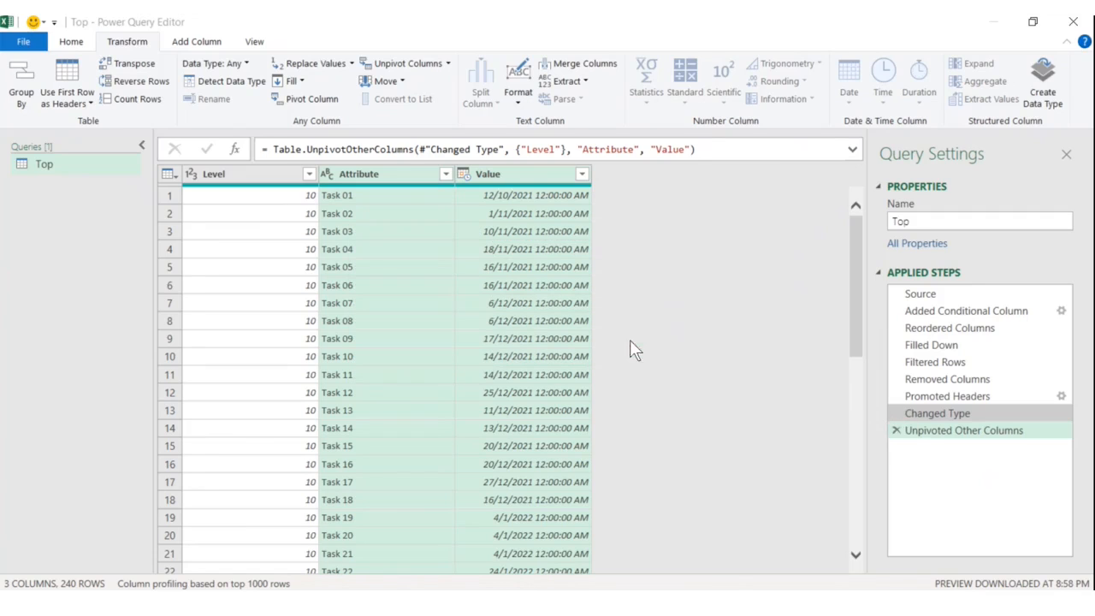
Duplicate the Top query and rename the copy as Bottom.
left_click(43, 165)
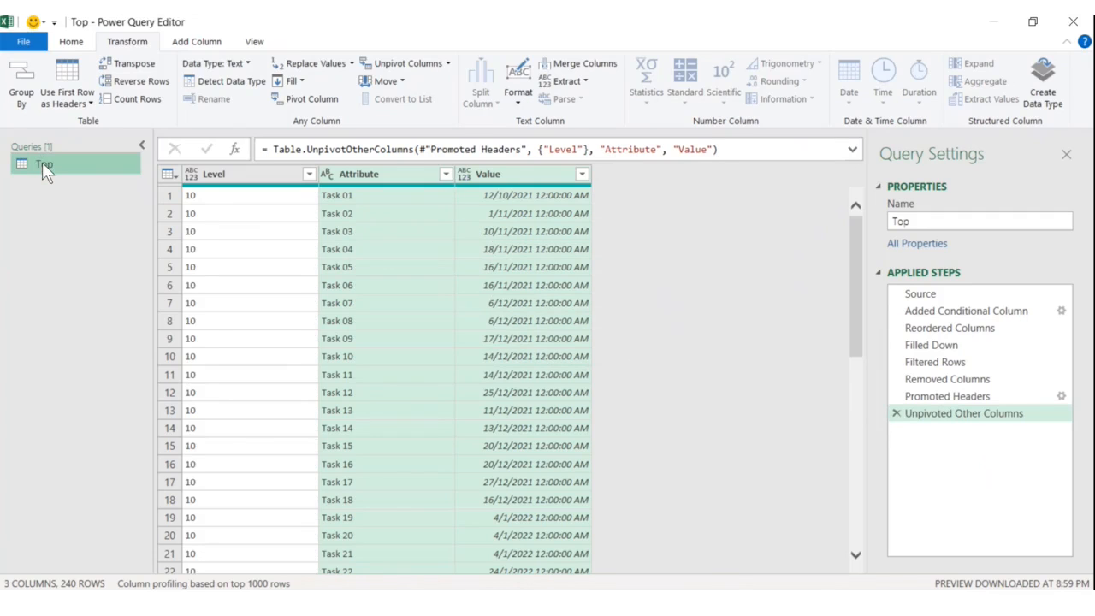
right_click(42, 163)
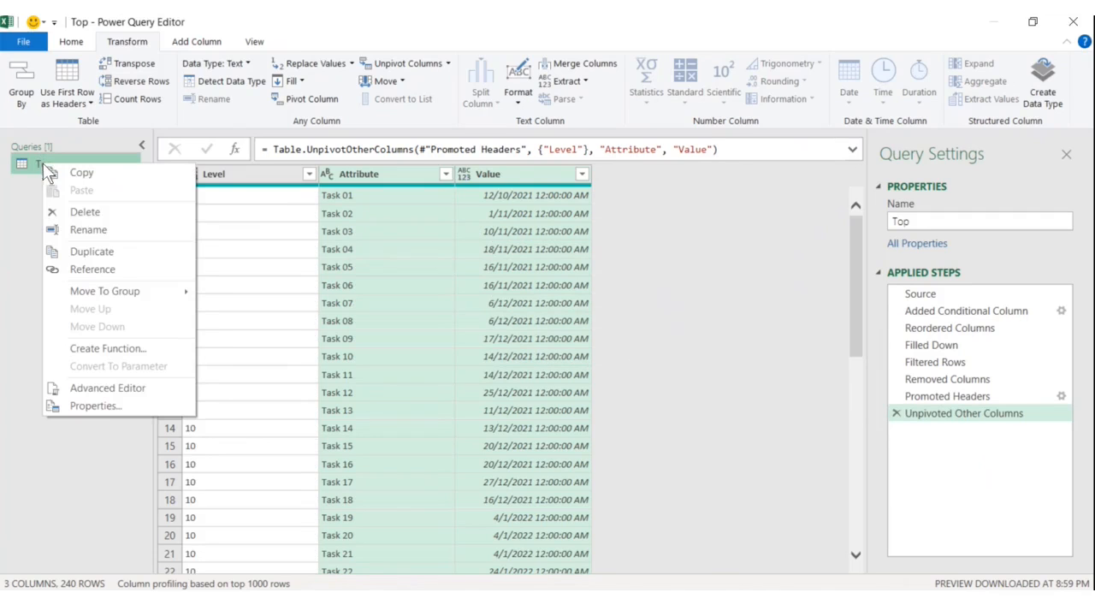
left_click(94, 251)
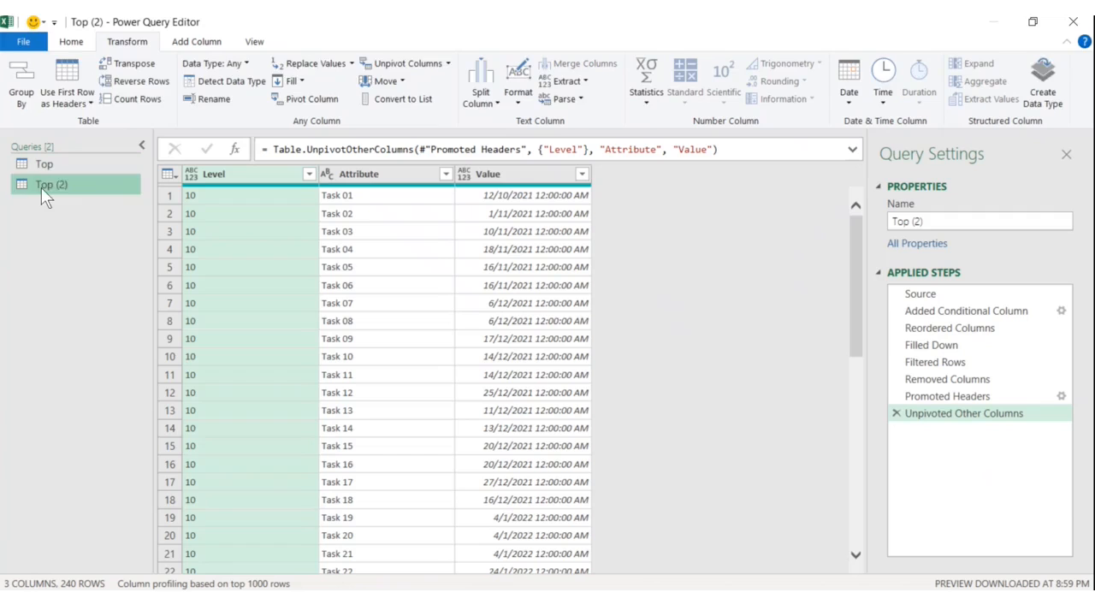
double_click(41, 185)
type("Bottom")
key("Return")
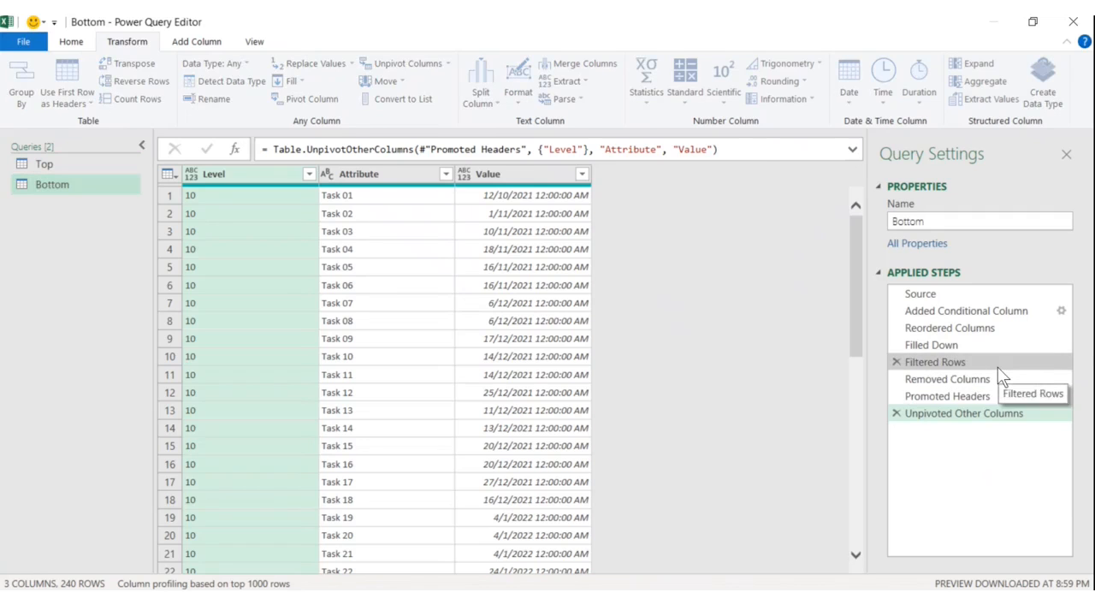
In the Bottom query's Filtered Rows step, keep only Custom value 2, and check the subsequent steps through Unpivoted Other Columns.
left_click(998, 364)
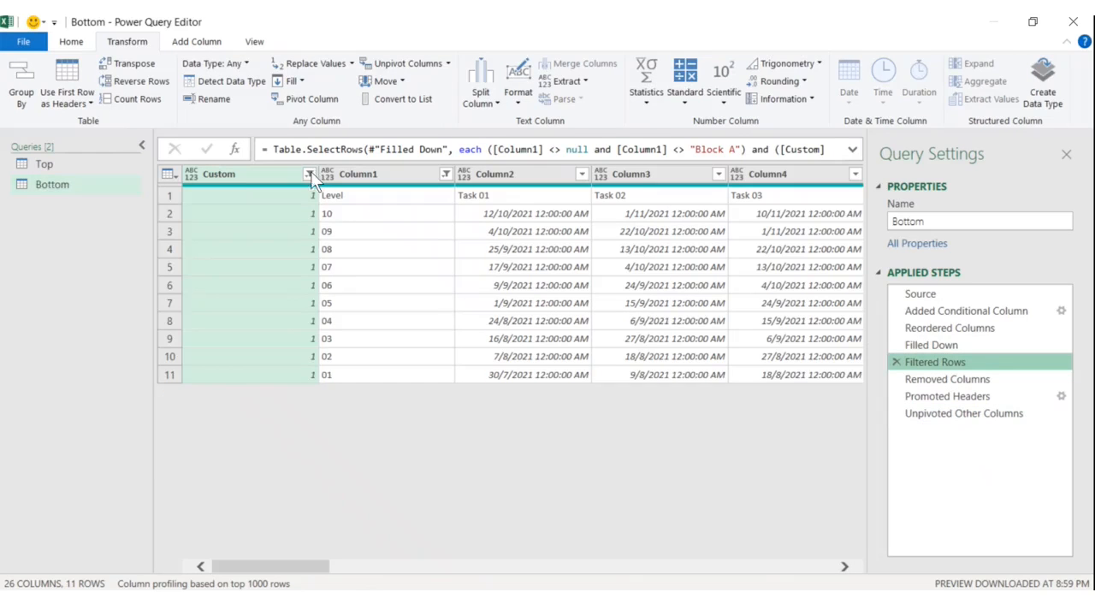
left_click(309, 174)
left_click(83, 370)
left_click(81, 386)
left_click(221, 448)
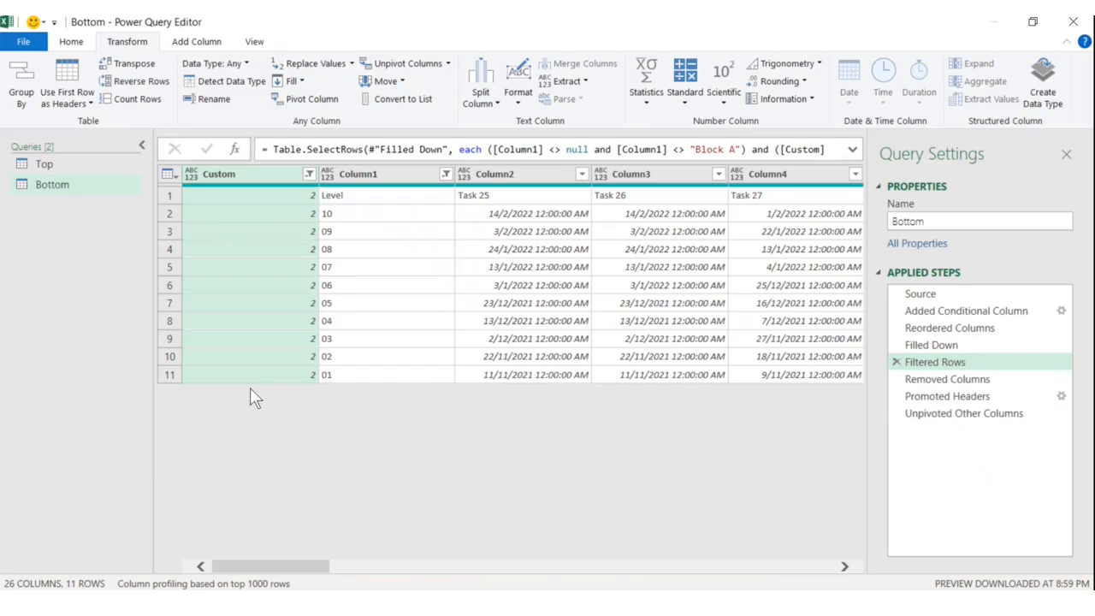
left_click(918, 374)
left_click(969, 395)
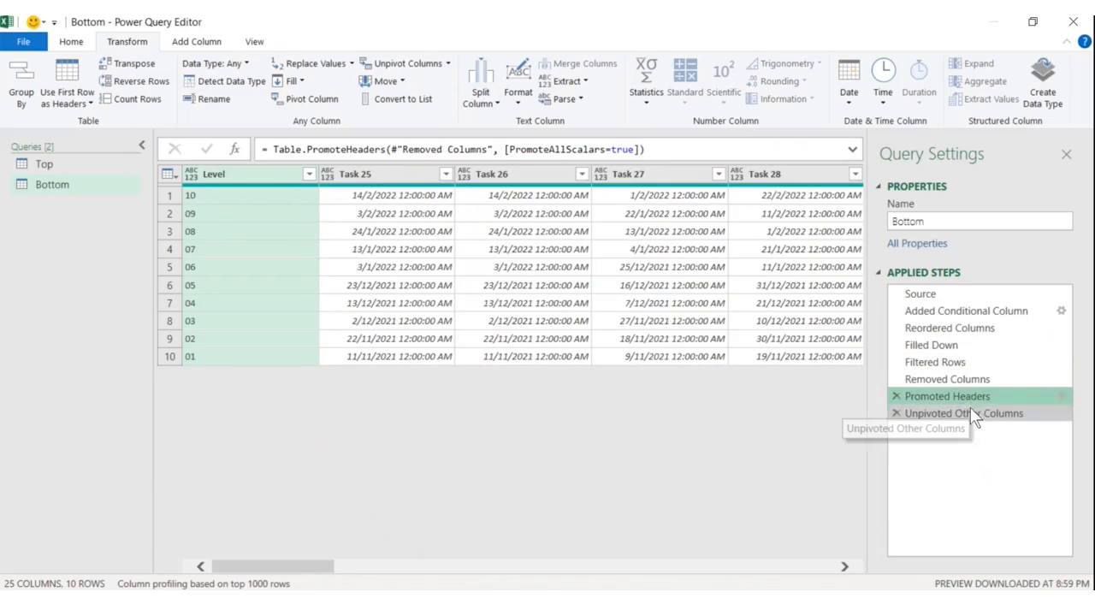
left_click(972, 411)
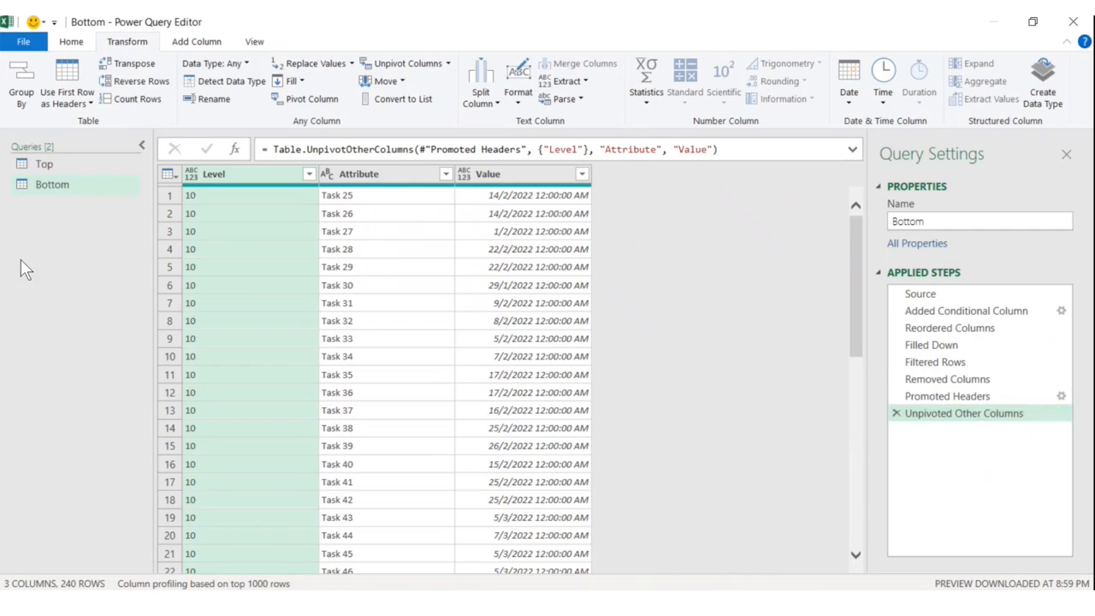
Append the queries as a new one, with Top as the first table and Bottom as the second.
left_click(72, 170)
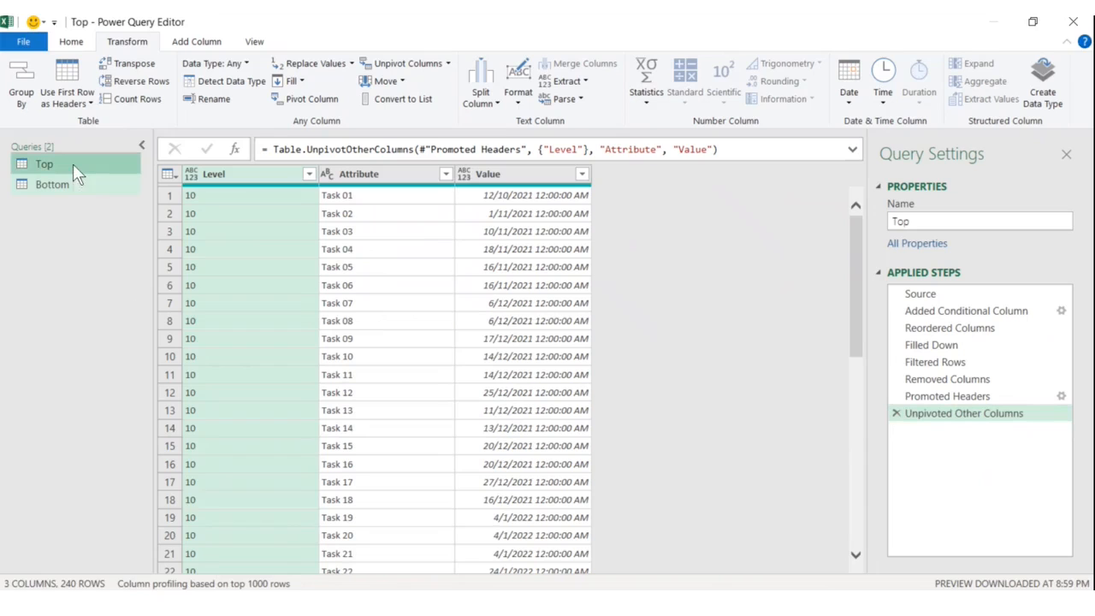
left_click(68, 45)
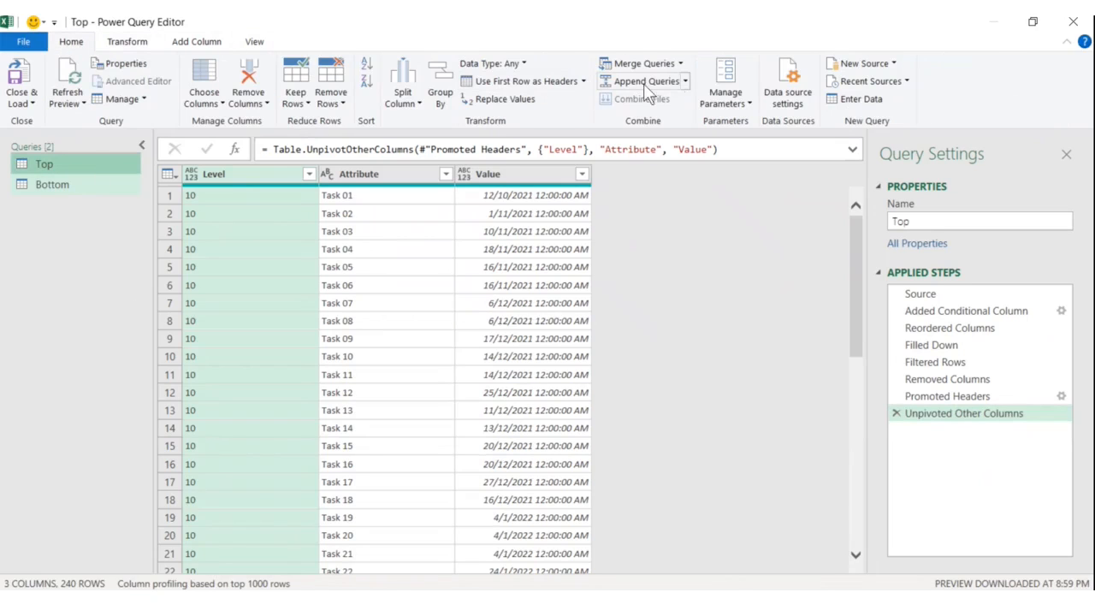
left_click(685, 82)
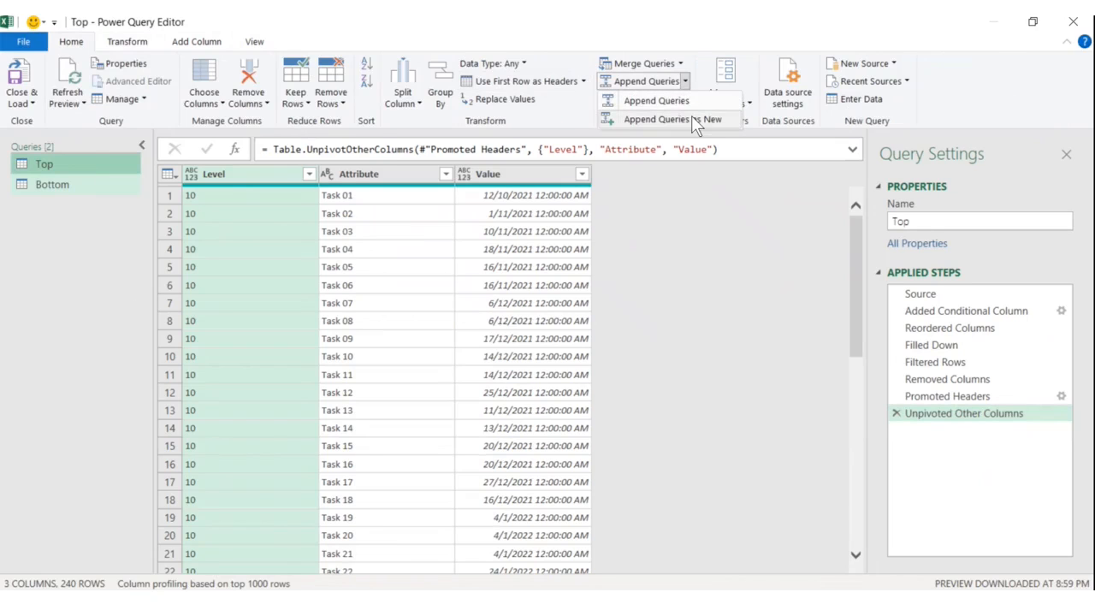
left_click(695, 120)
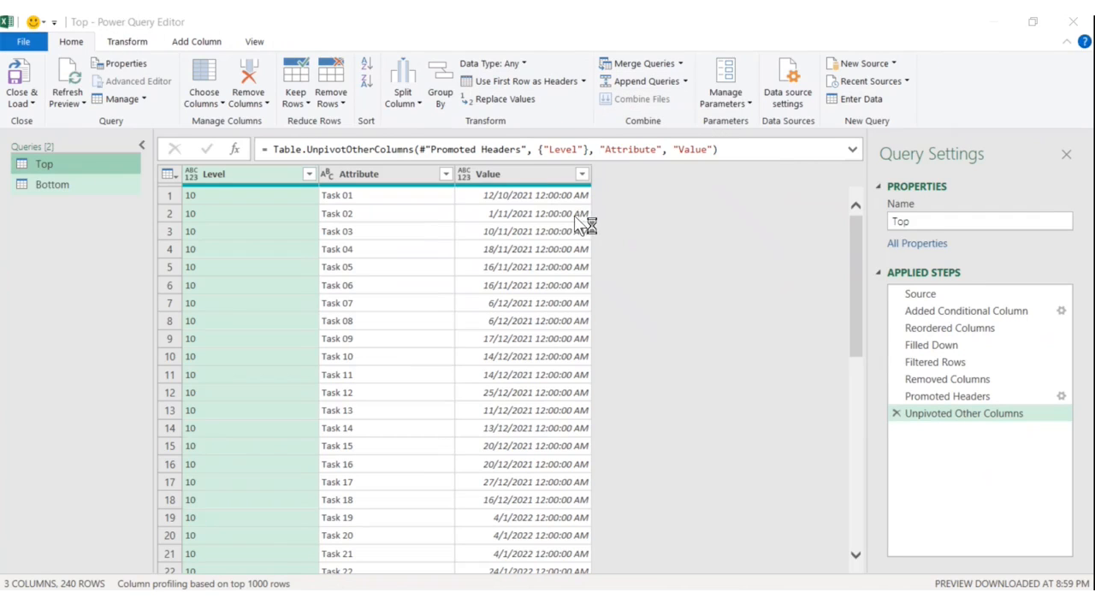
left_click(374, 306)
left_click(374, 320)
left_click(372, 353)
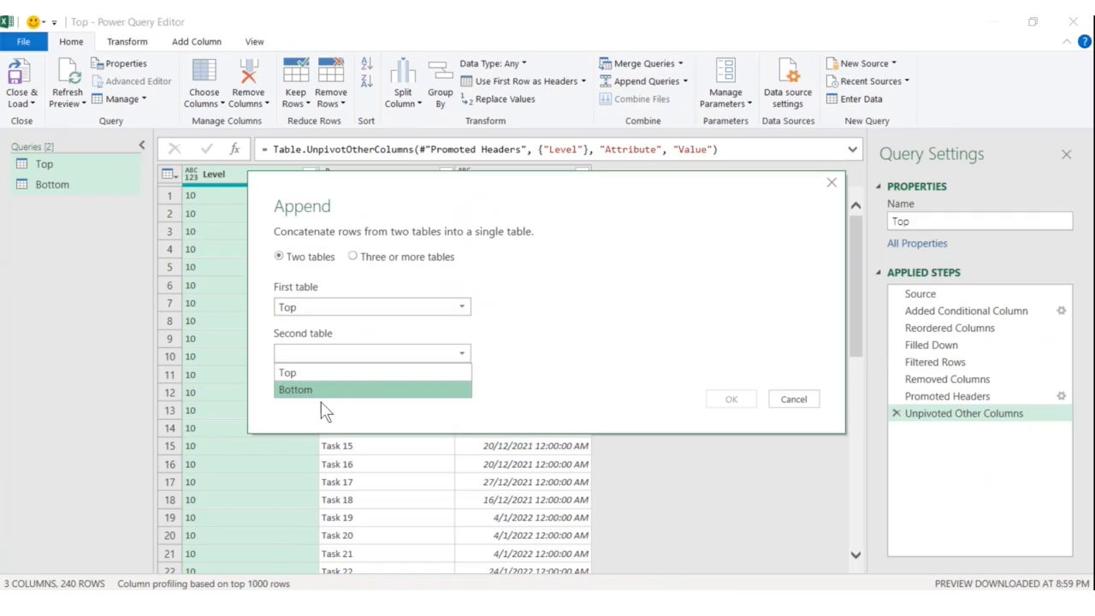
left_click(323, 390)
left_click(731, 399)
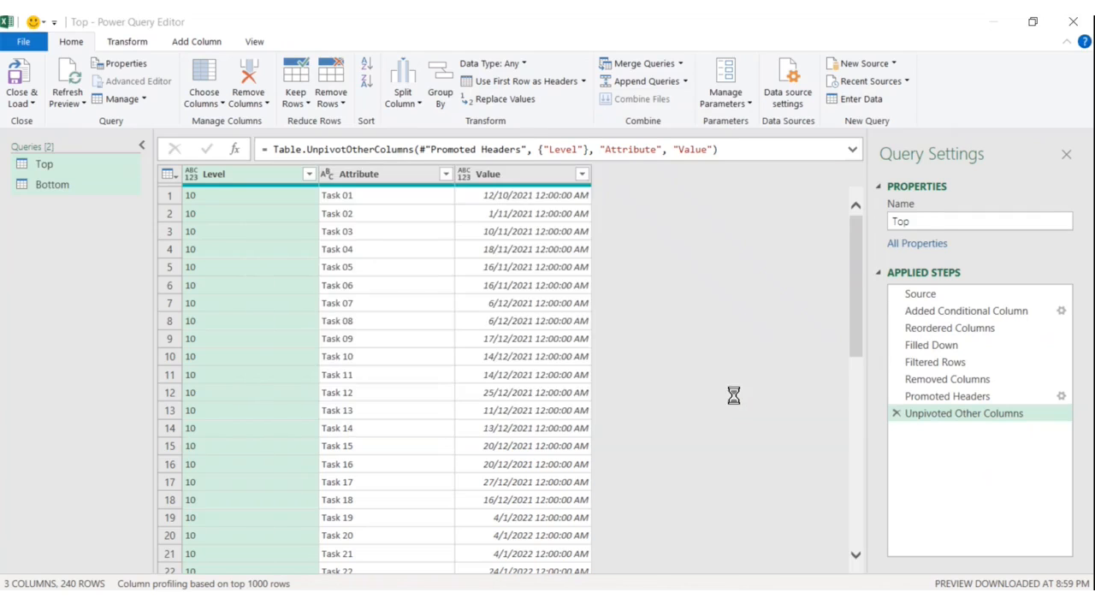
Rename the appended query as Combined, and close the query editor, loading the queries into the workbook.
double_click(73, 204)
type("Combined")
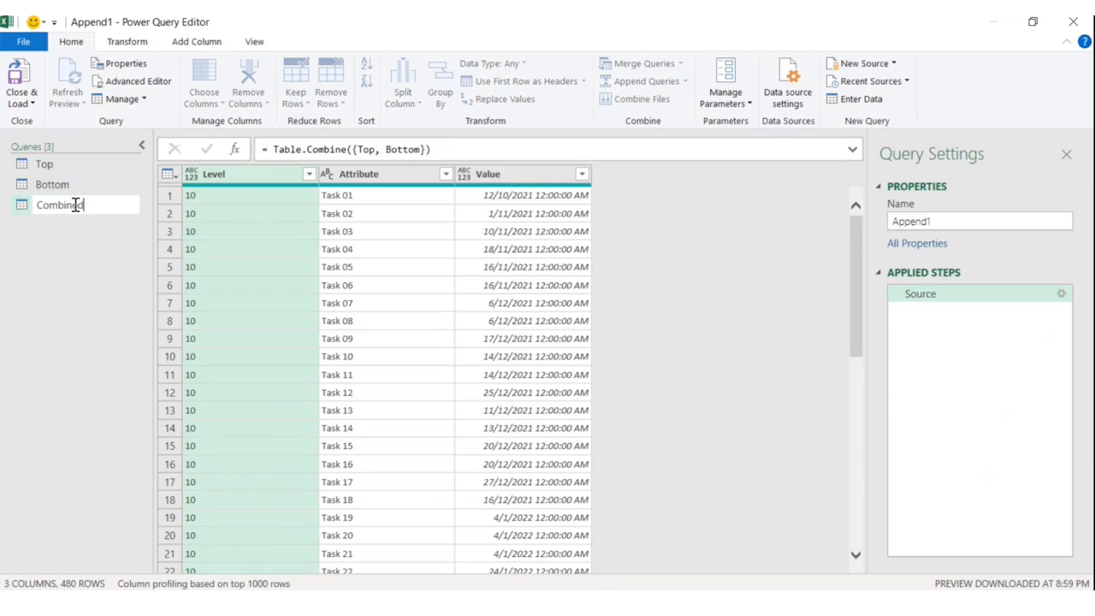
key("Return")
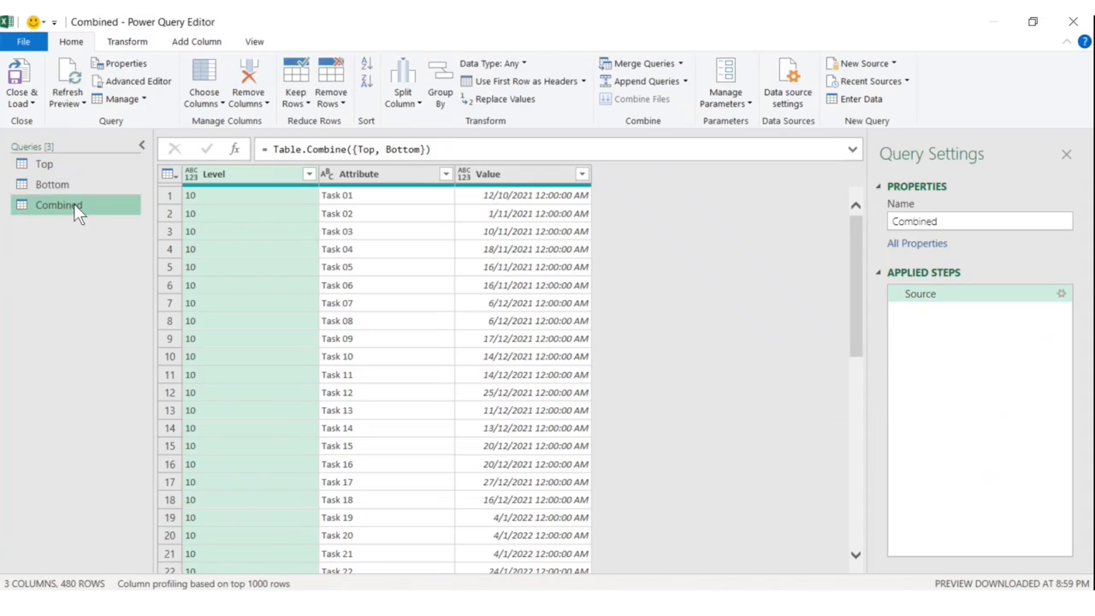
left_click(29, 102)
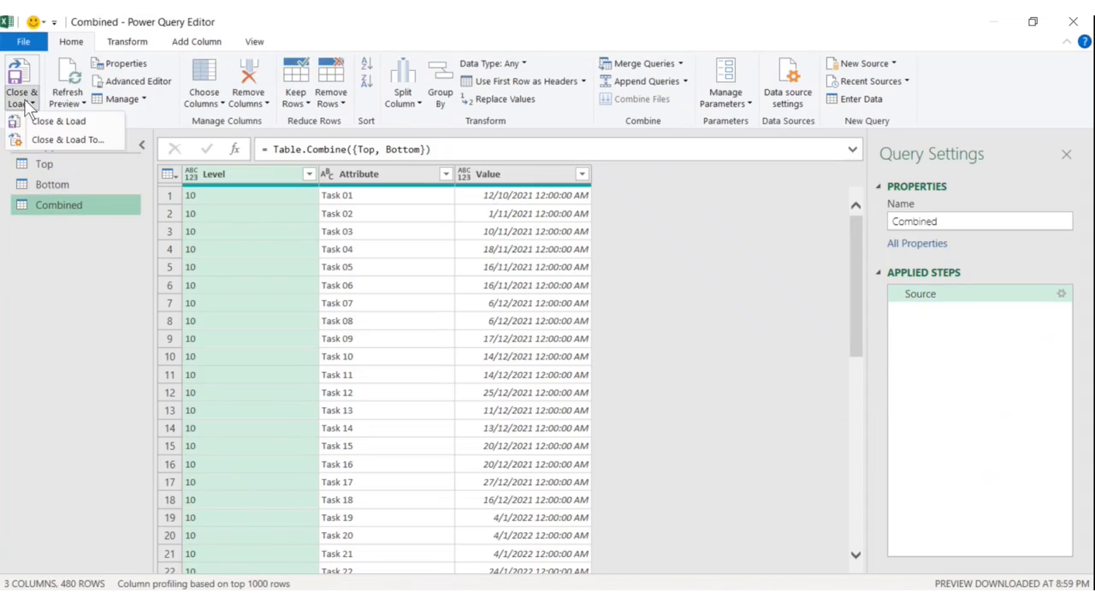
left_click(51, 122)
Examine the levels, tasks and date values in the loaded Combined table down to its last row.
left_click_drag(849, 237, 854, 299)
left_click_drag(853, 318, 857, 374)
left_click(99, 333)
left_click(97, 352)
left_click(105, 368)
left_click(106, 385)
left_click_drag(852, 373, 852, 524)
left_click(699, 445)
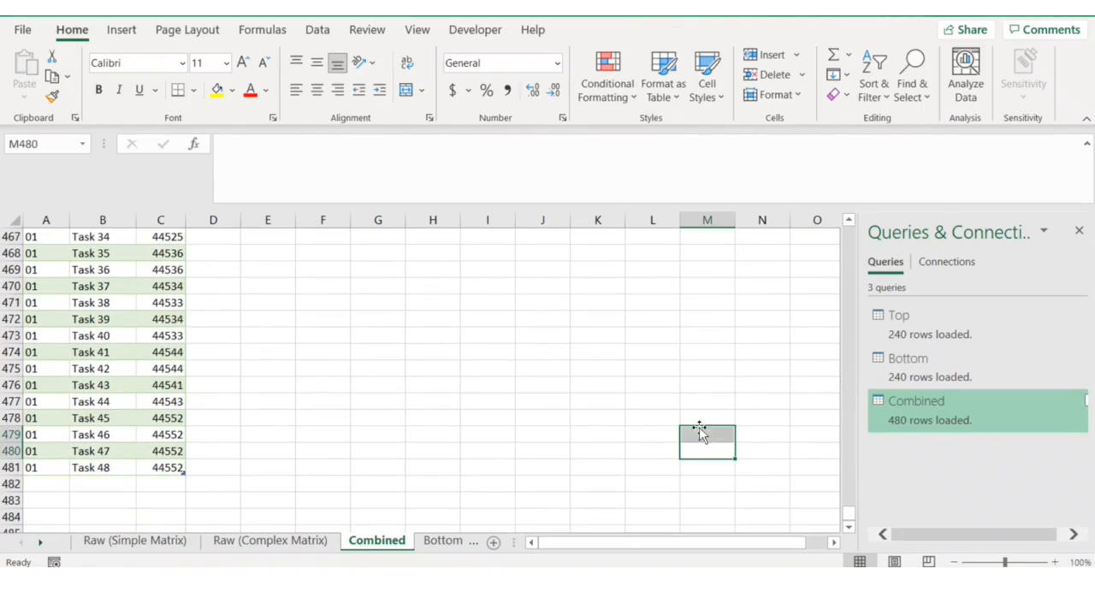